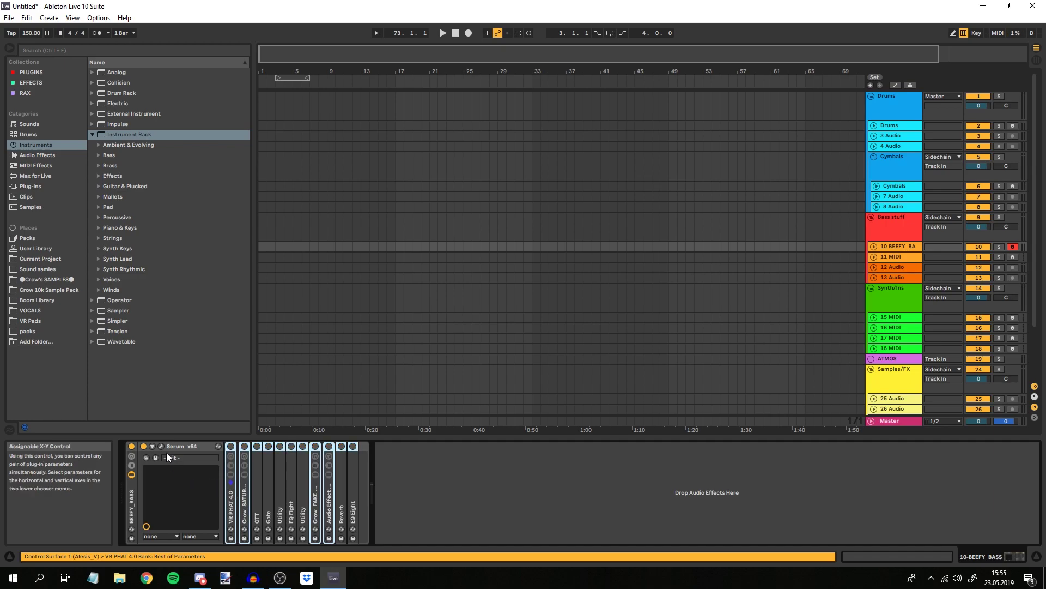
Step: Open the Serum synth on the BEEFY_BASS track and view the LFO 2 and LFO 1 shapes
{"action": "left_click", "coordinate": [161, 446]}
{"action": "left_click_drag", "start_coordinate": [347, 57], "coordinate": [522, 68]}
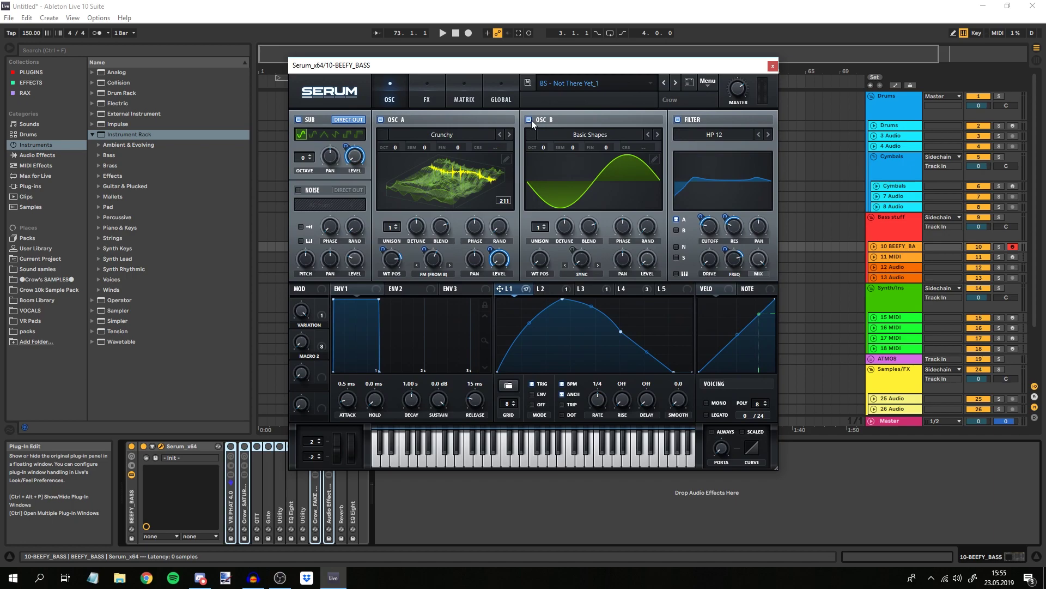
{"action": "left_click_drag", "start_coordinate": [459, 196], "coordinate": [487, 162]}
{"action": "left_click", "coordinate": [585, 289]}
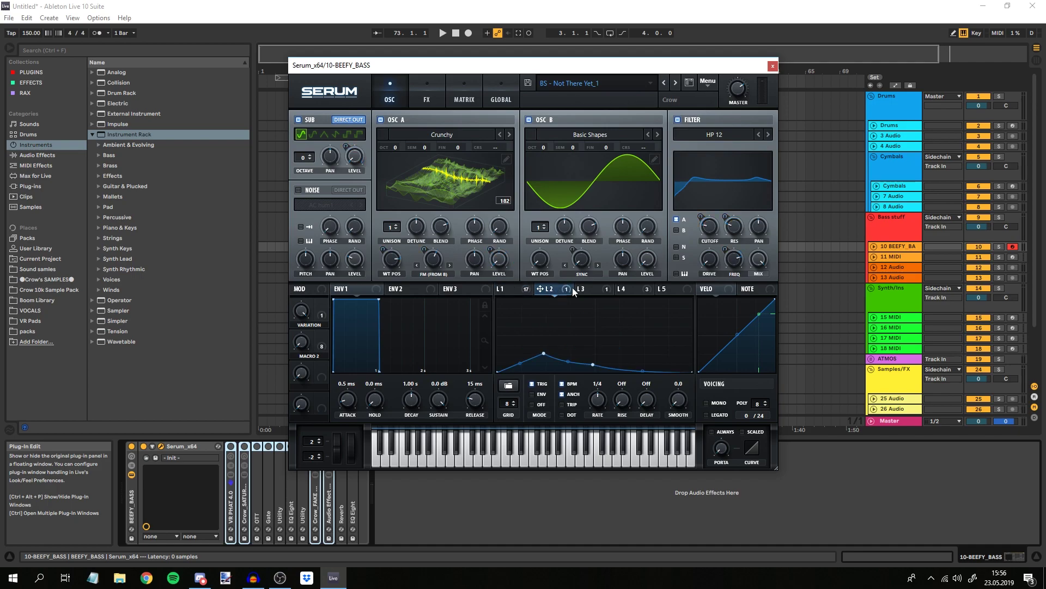
{"action": "left_click", "coordinate": [507, 289]}
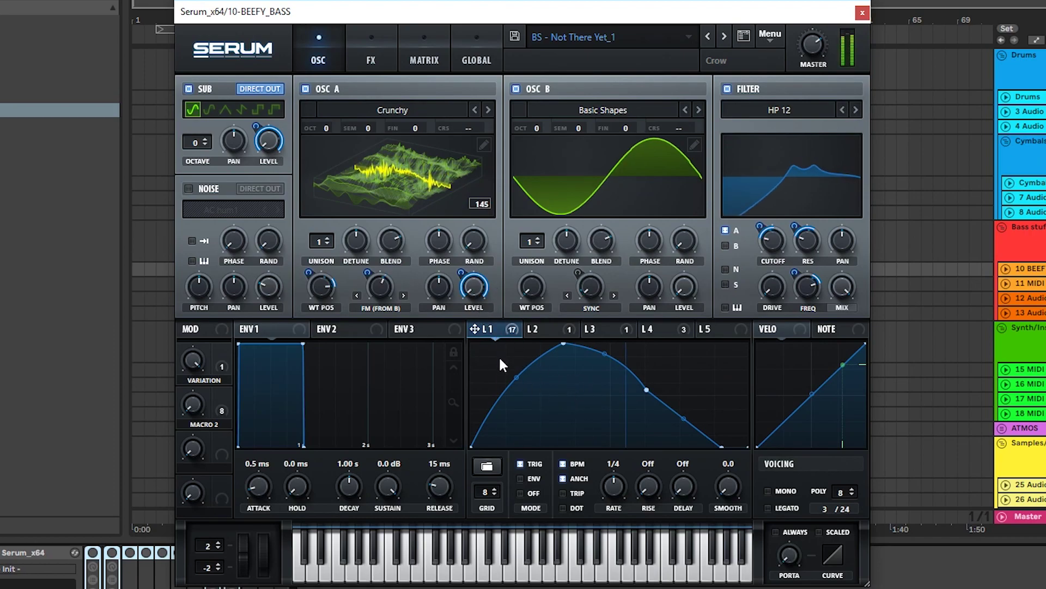
Step: Try the HP 12 filter's Freq amount at 0% and raise it back up
{"action": "mouse_move", "coordinate": [381, 290]}
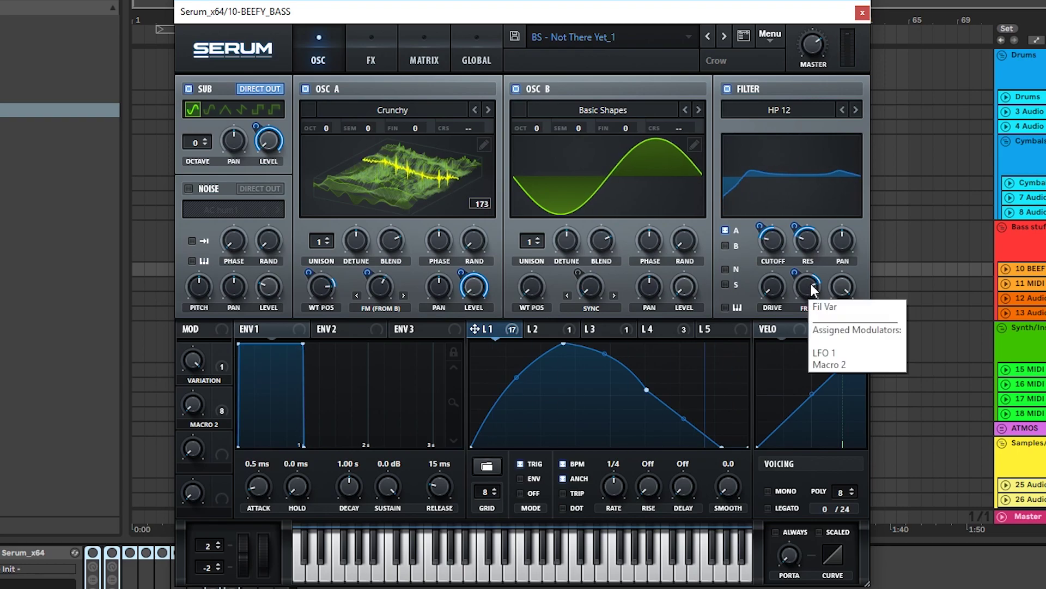
{"action": "left_click_drag", "start_coordinate": [811, 286], "coordinate": [777, 417]}
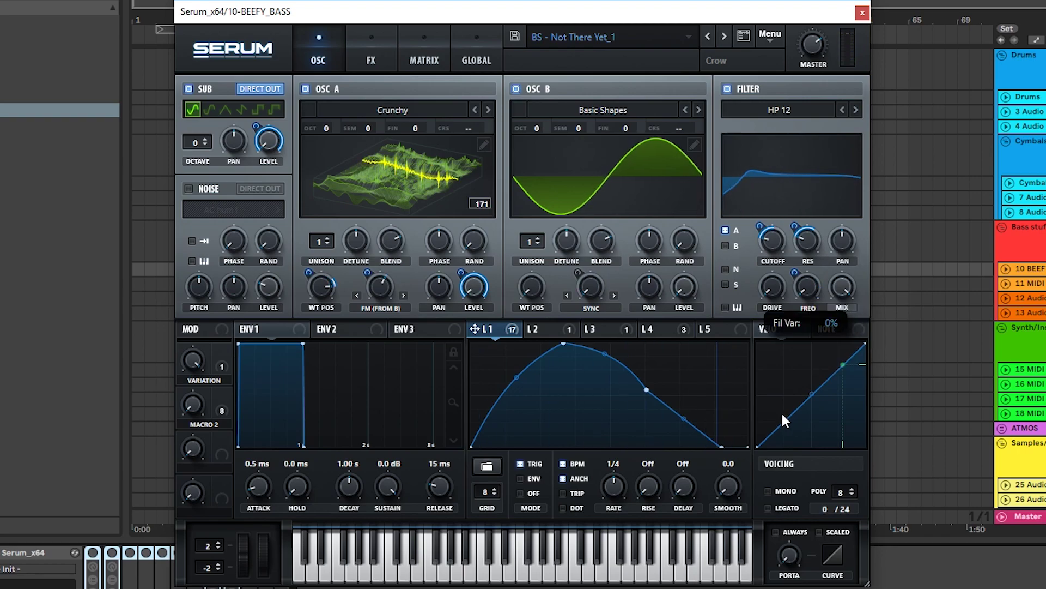
{"action": "right_click", "coordinate": [811, 288]}
{"action": "left_click_drag", "start_coordinate": [811, 288], "coordinate": [851, 188]}
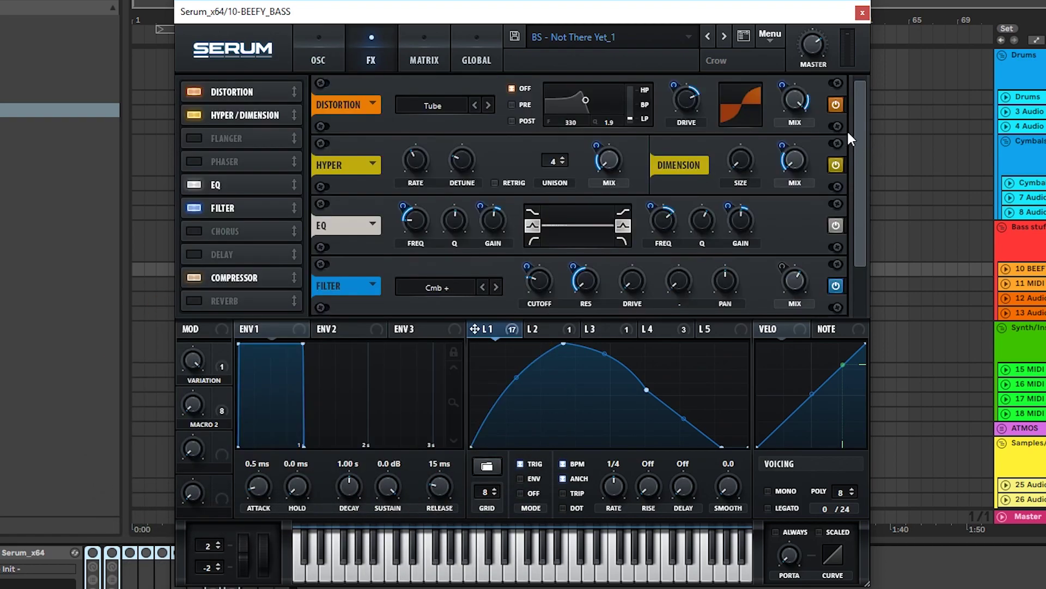
Step: Look through Serum's effects and bypass the Hyper/Dimension, EQ, filter and compressor
{"action": "scroll", "coordinate": [859, 248], "scroll_direction": "down", "scroll_amount": 2}
{"action": "scroll", "coordinate": [841, 105], "scroll_direction": "up", "scroll_amount": 2}
{"action": "scroll", "coordinate": [843, 270], "scroll_direction": "down", "scroll_amount": 2}
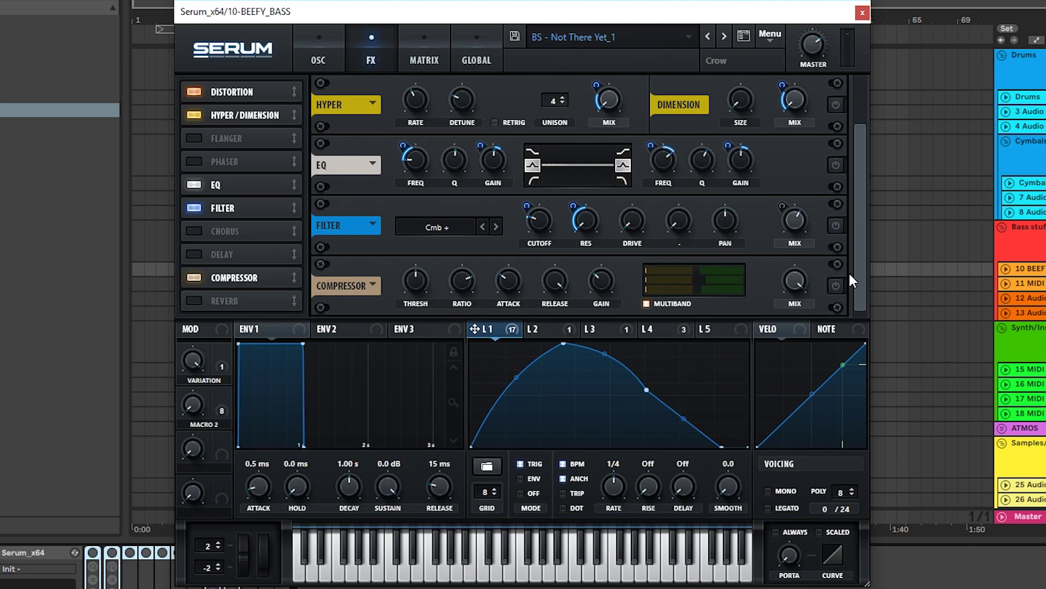
Step: Check the Tube distortion's mix and type, and switch Hyper/Dimension back on while testing the Dimension size
{"action": "scroll", "coordinate": [848, 279], "scroll_direction": "up", "scroll_amount": 2}
{"action": "left_click_drag", "start_coordinate": [799, 98], "coordinate": [813, 78]}
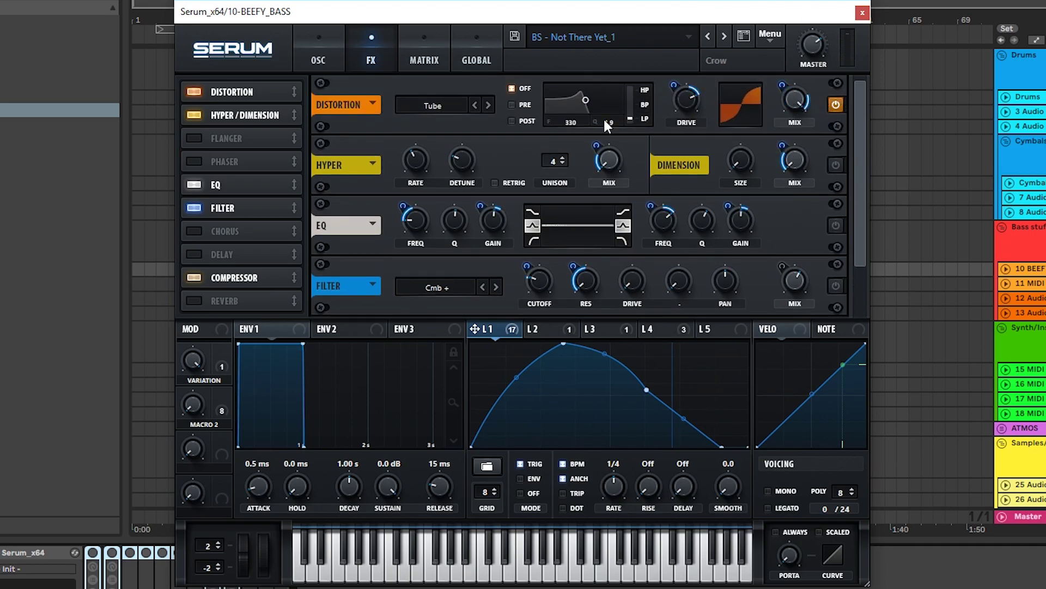
{"action": "left_click", "coordinate": [454, 106]}
{"action": "left_click", "coordinate": [455, 102]}
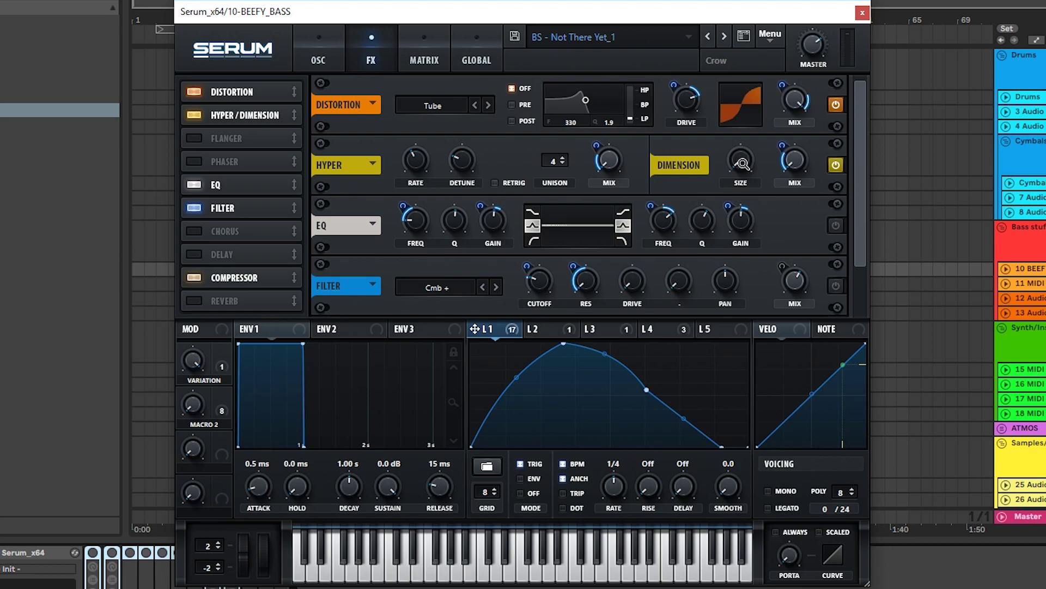
{"action": "left_click_drag", "start_coordinate": [742, 165], "coordinate": [745, 202]}
Step: Switch the EQ effect back on and briefly compare it with the oscillator settings
{"action": "scroll", "coordinate": [829, 154], "scroll_direction": "down", "scroll_amount": 1}
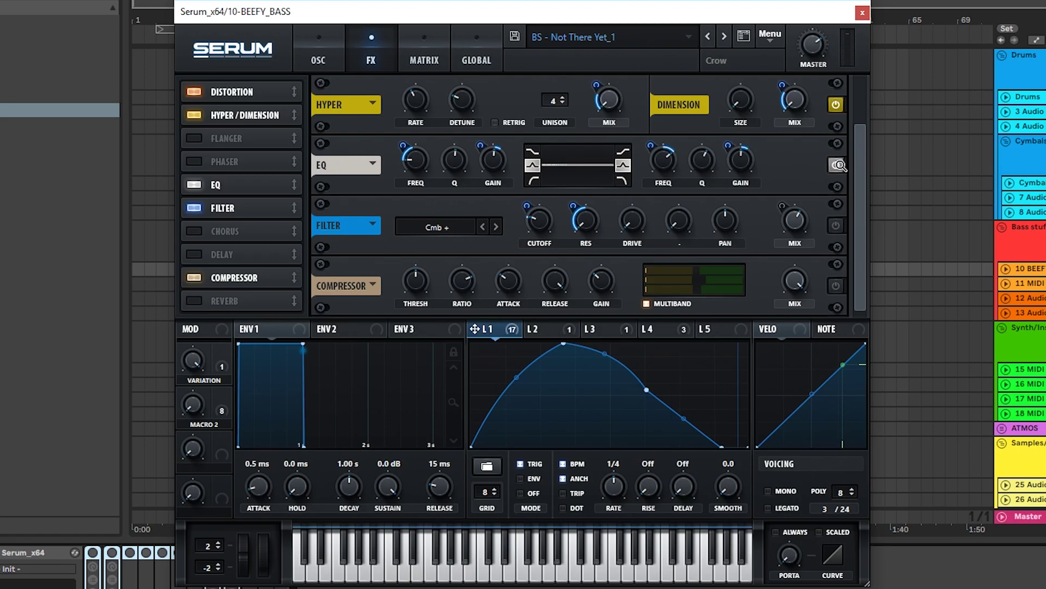
{"action": "left_click", "coordinate": [340, 42]}
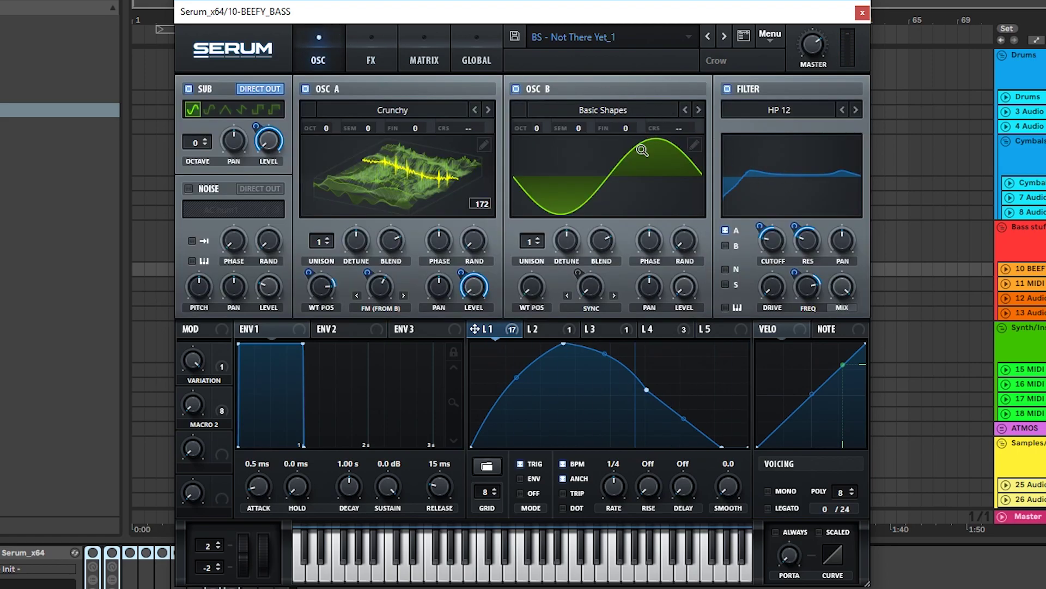
{"action": "left_click", "coordinate": [382, 50]}
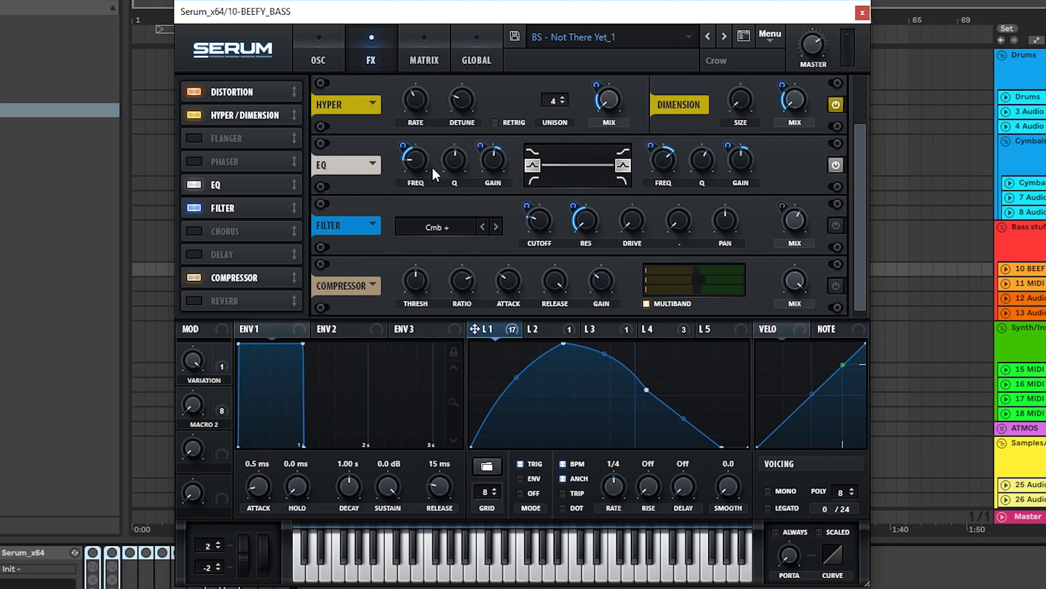
{"action": "mouse_move", "coordinate": [505, 159]}
Step: Switch the Cmb + filter and the multiband compressor back on and adjust the compressor's release
{"action": "left_click", "coordinate": [835, 225]}
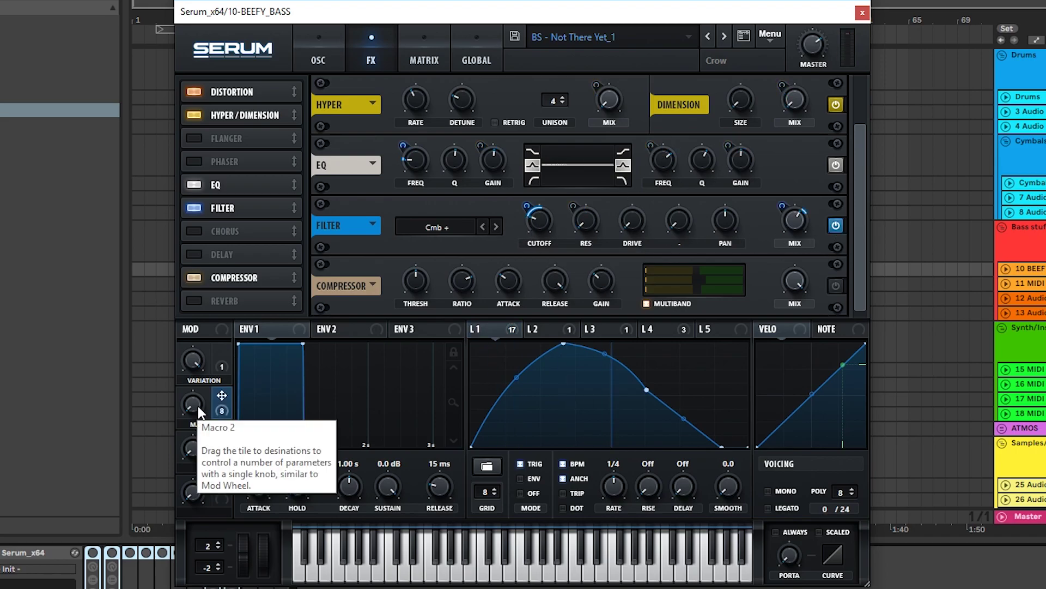
{"action": "left_click", "coordinate": [834, 285]}
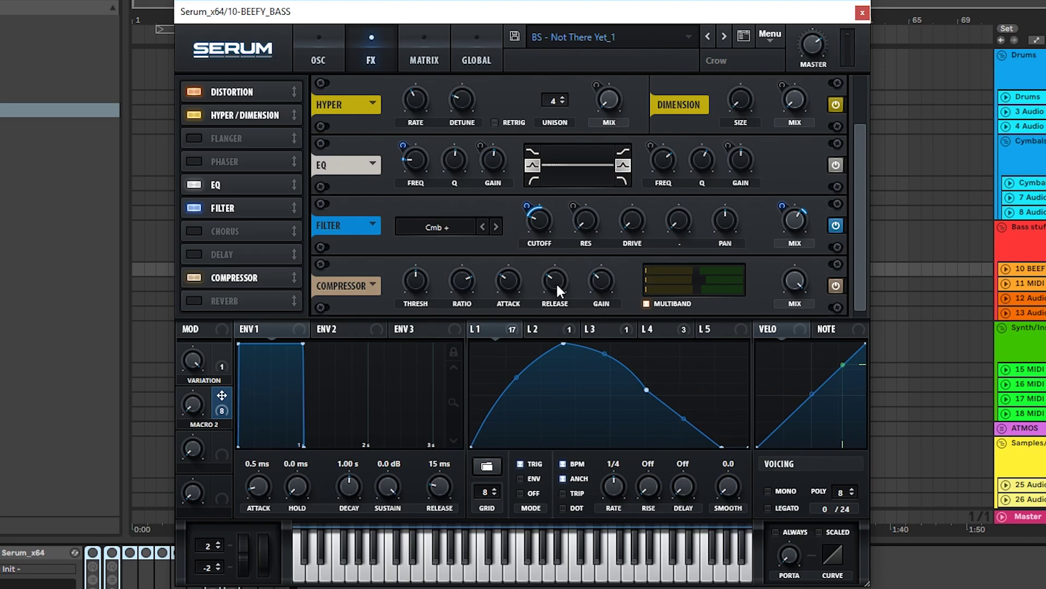
{"action": "mouse_move", "coordinate": [556, 288]}
{"action": "left_click_drag", "start_coordinate": [555, 281], "coordinate": [581, 283]}
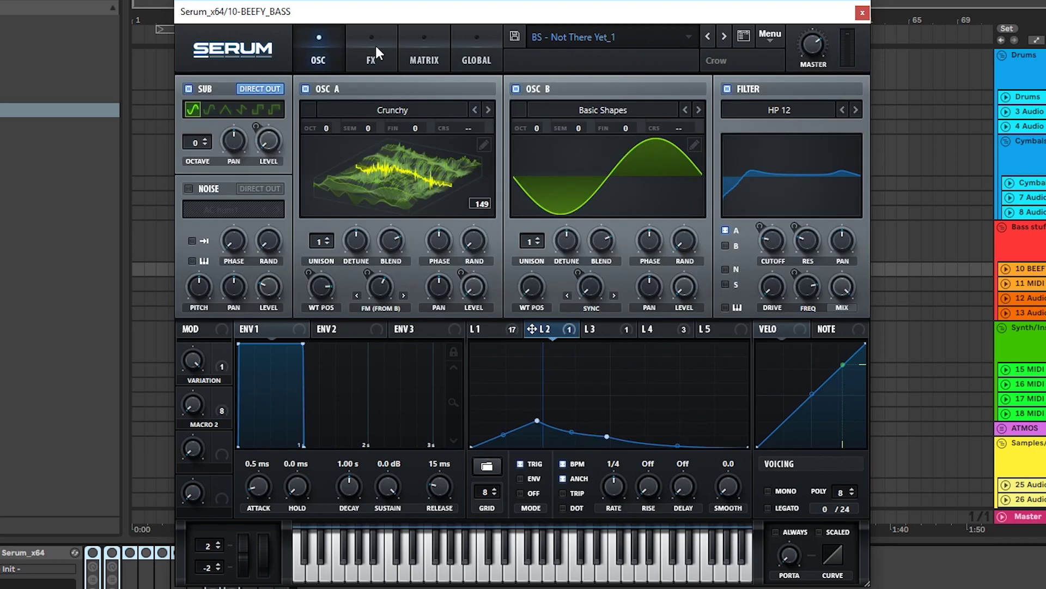
Step: Check LFO 2's Mast.Tun assignment in the modulation matrix and slightly lower the peak of its curve
{"action": "left_click", "coordinate": [414, 60]}
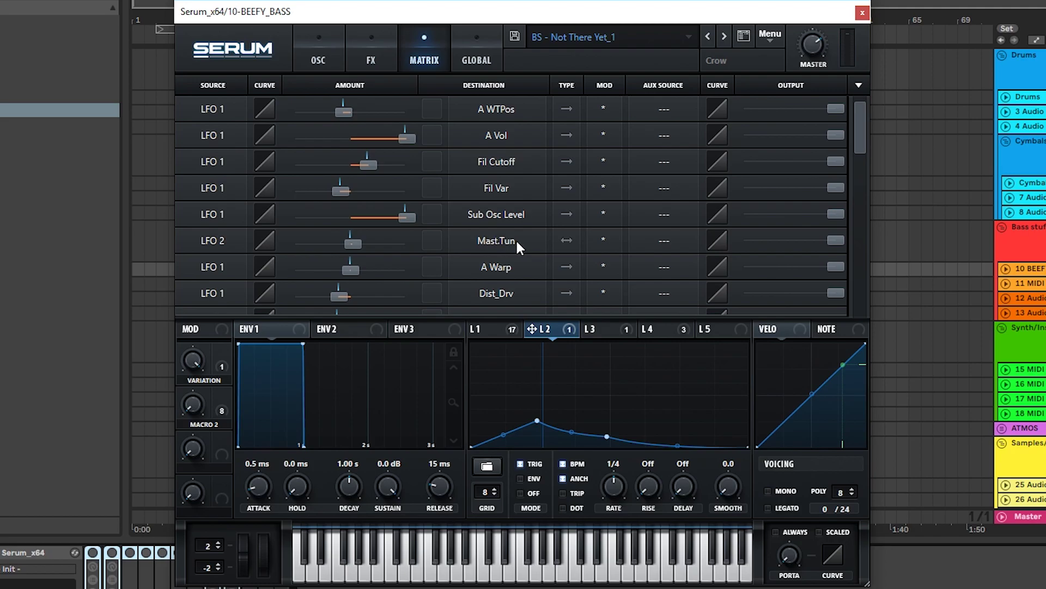
{"action": "mouse_move", "coordinate": [537, 420]}
{"action": "left_mouse_down"}
{"action": "mouse_move", "coordinate": [534, 254]}
{"action": "mouse_move", "coordinate": [489, 205]}
{"action": "mouse_move", "coordinate": [673, 175]}
{"action": "mouse_move", "coordinate": [537, 321]}
{"action": "mouse_move", "coordinate": [524, 436]}
{"action": "mouse_move", "coordinate": [536, 427]}
{"action": "left_mouse_up"}
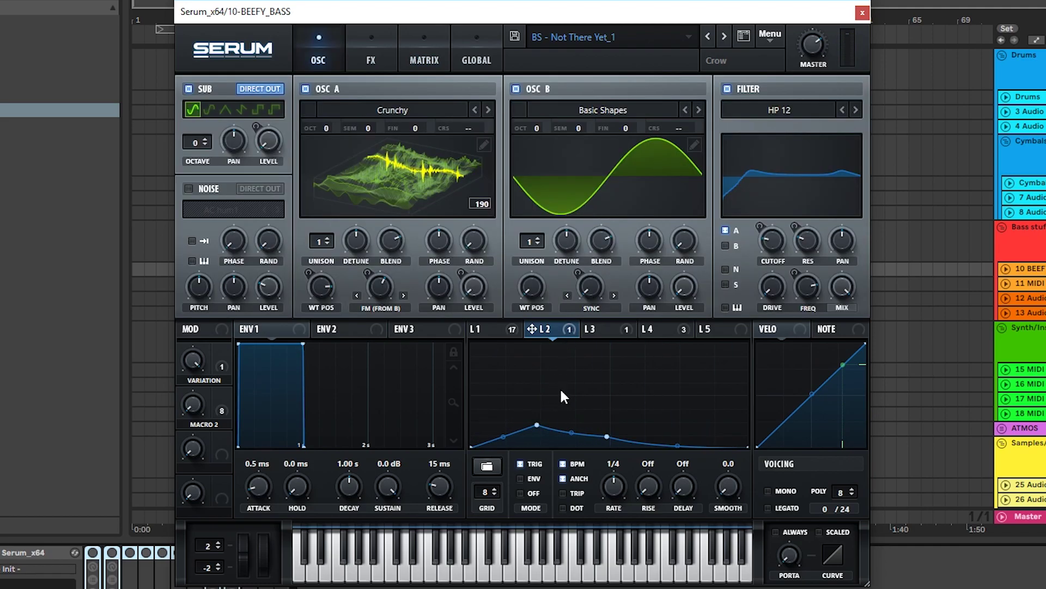
Step: Show LFO 4 and set its mode to Trig
{"action": "left_click", "coordinate": [668, 333]}
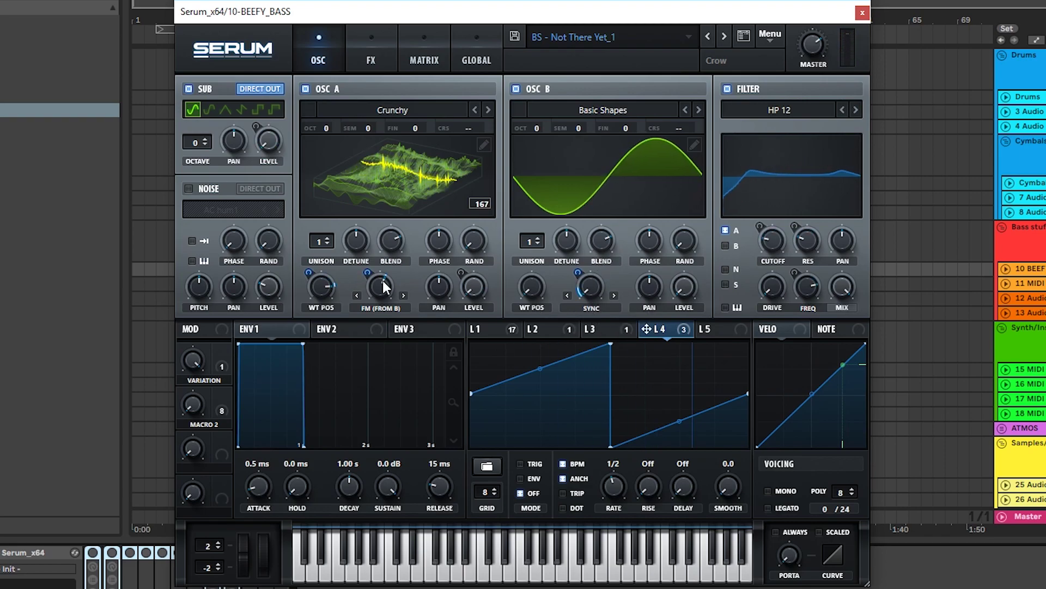
{"action": "mouse_move", "coordinate": [384, 285]}
{"action": "left_click", "coordinate": [524, 466]}
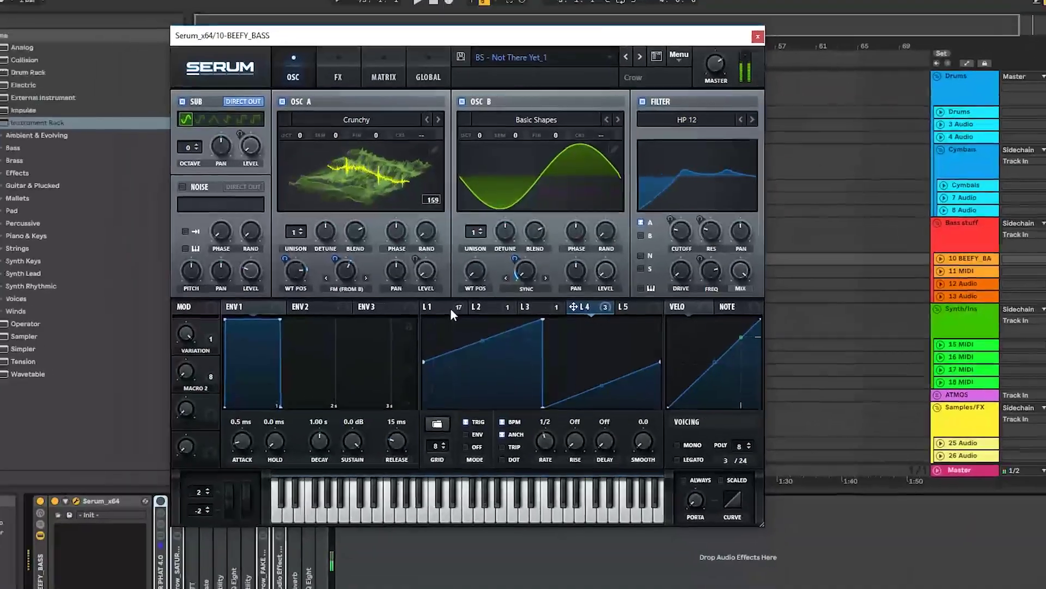
Step: Close the Serum window and switch on the VR PHAT 4.0 rack, unfolding it briefly to show its macros
{"action": "left_click", "coordinate": [449, 308]}
{"action": "left_click", "coordinate": [758, 37]}
{"action": "left_click", "coordinate": [396, 561]}
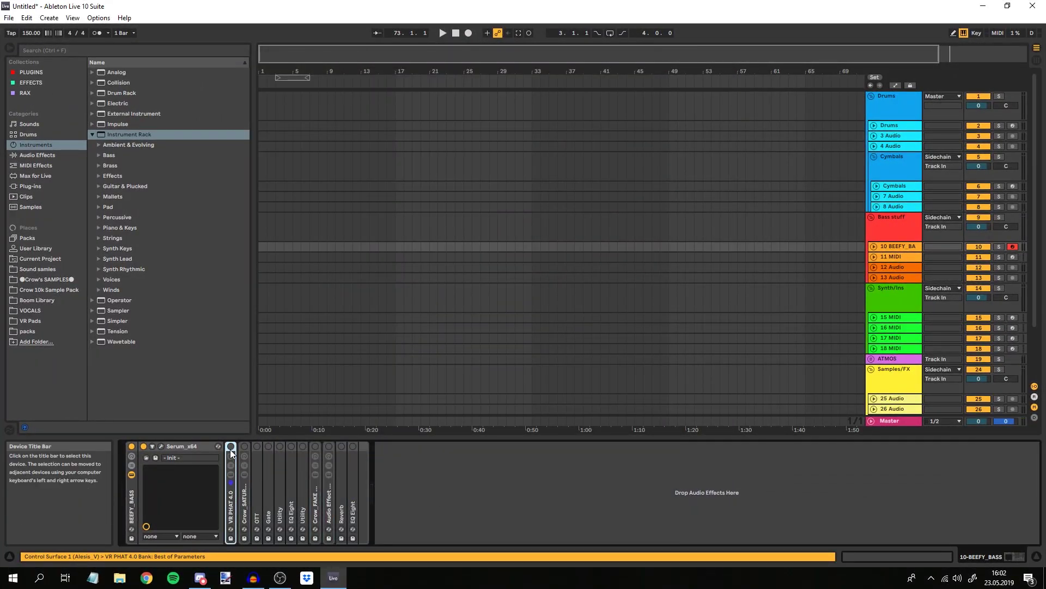
{"action": "double_click", "coordinate": [234, 513]}
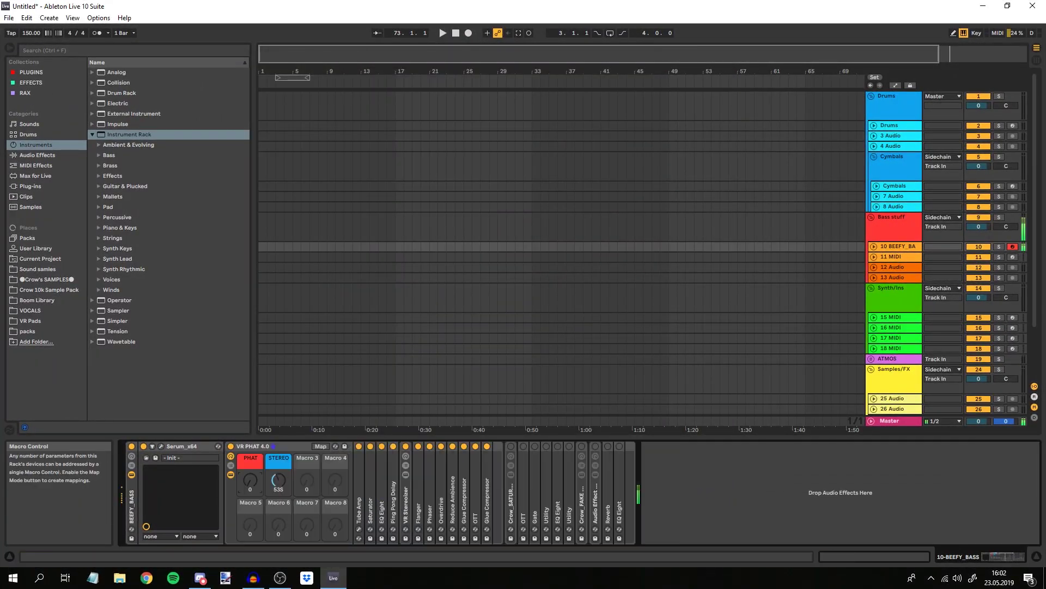
{"action": "double_click", "coordinate": [257, 447]}
Step: Unfold and switch on the Crow_SATURATION STATION rack and set its Saturation macro to 26.8 %
{"action": "double_click", "coordinate": [244, 500]}
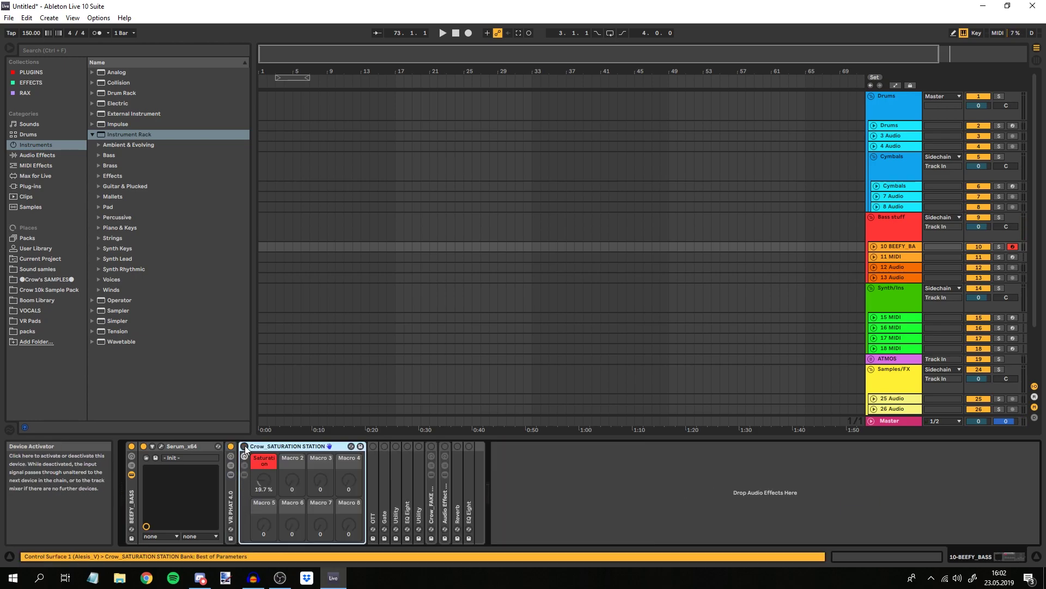
{"action": "left_click_drag", "start_coordinate": [264, 480], "coordinate": [264, 513]}
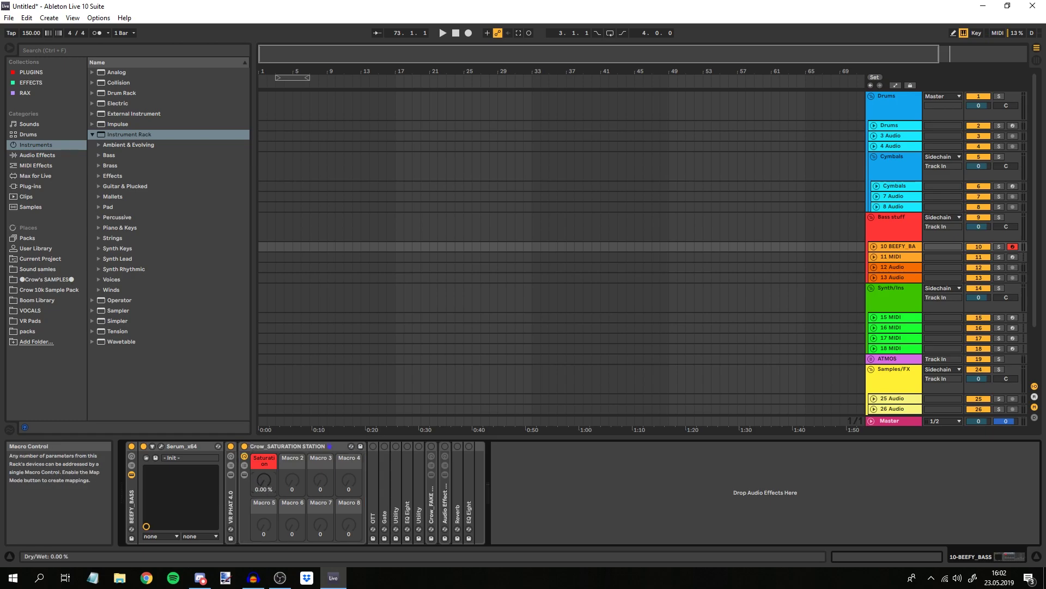
{"action": "left_click_drag", "start_coordinate": [264, 512], "coordinate": [263, 504]}
Step: Show the saturation rack's chains, examine the first chain's two EQ Eights and Saturator, and fold these devices
{"action": "left_click", "coordinate": [244, 465]}
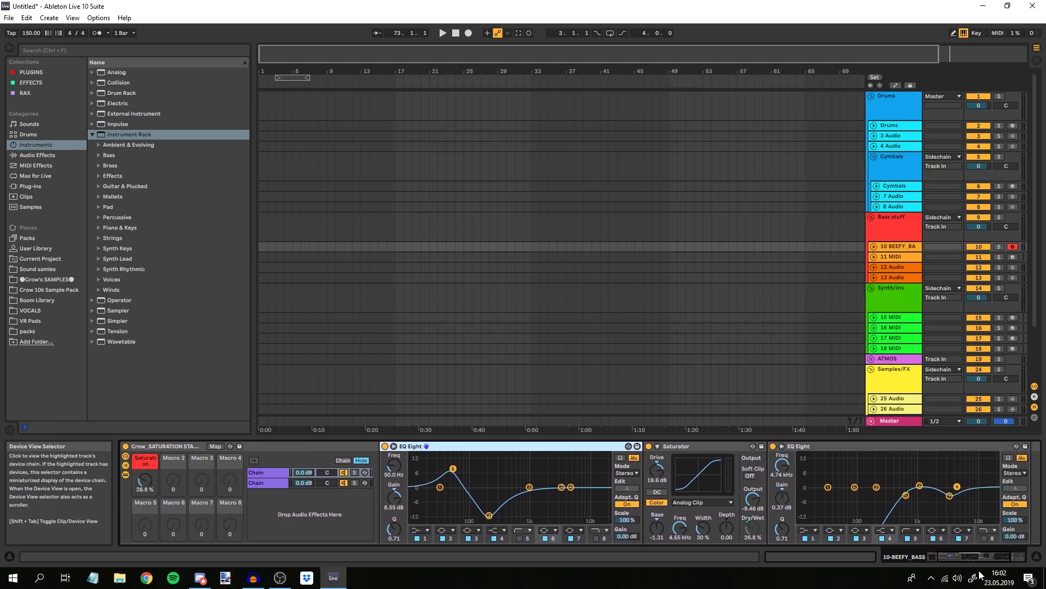
{"action": "scroll", "coordinate": [305, 469], "scroll_direction": "down", "scroll_amount": 3}
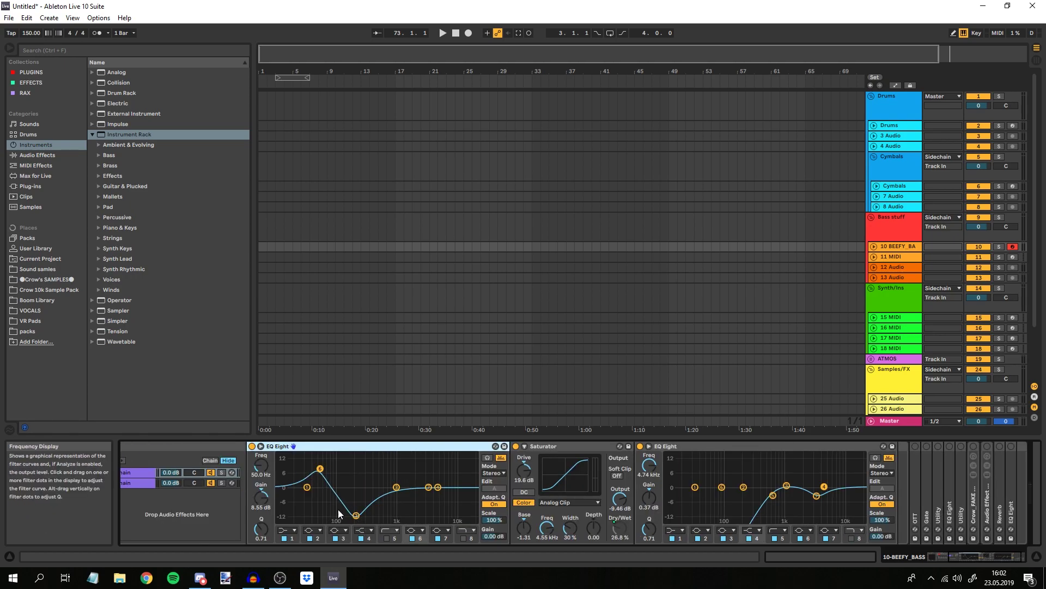
{"action": "left_click", "coordinate": [564, 445]}
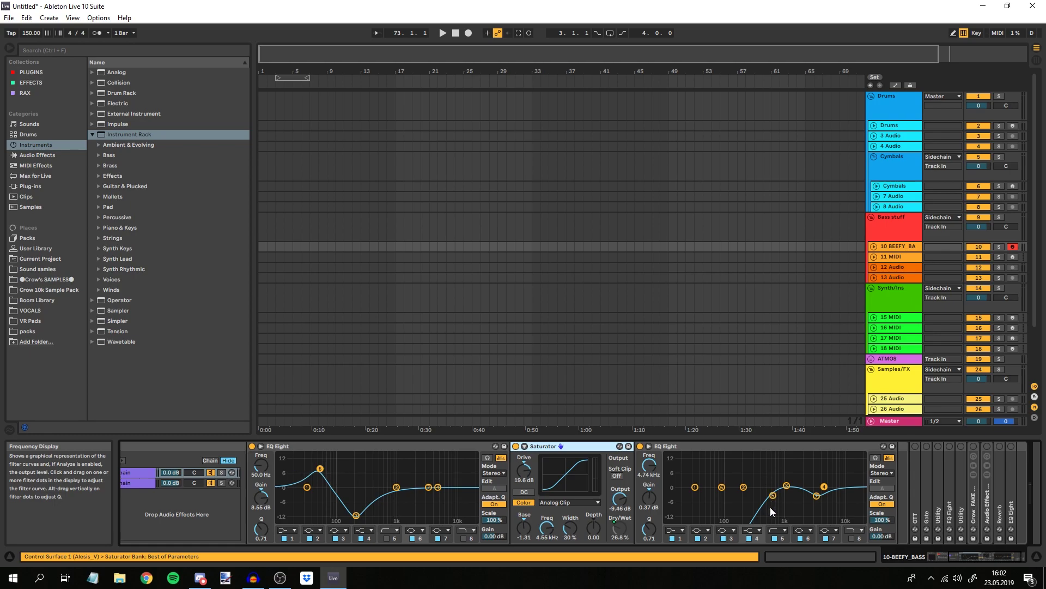
{"action": "left_click_drag", "start_coordinate": [985, 557], "coordinate": [932, 557]}
{"action": "double_click", "coordinate": [610, 446]}
{"action": "double_click", "coordinate": [609, 447]}
{"action": "double_click", "coordinate": [610, 447]}
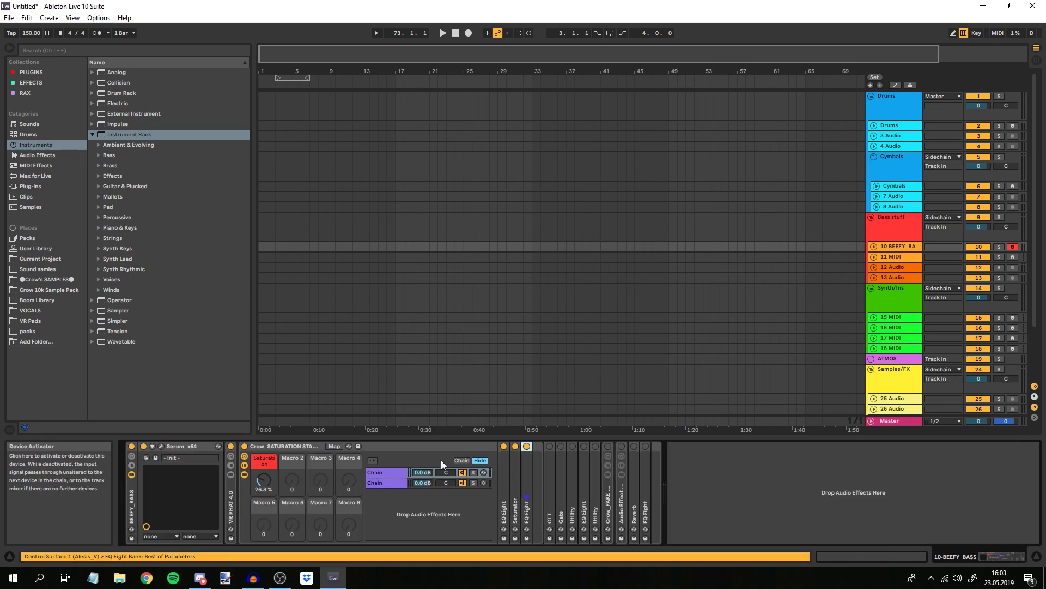
Step: Unfold the second chain's EQ Eight and compare the devices of both chains
{"action": "double_click", "coordinate": [504, 491]}
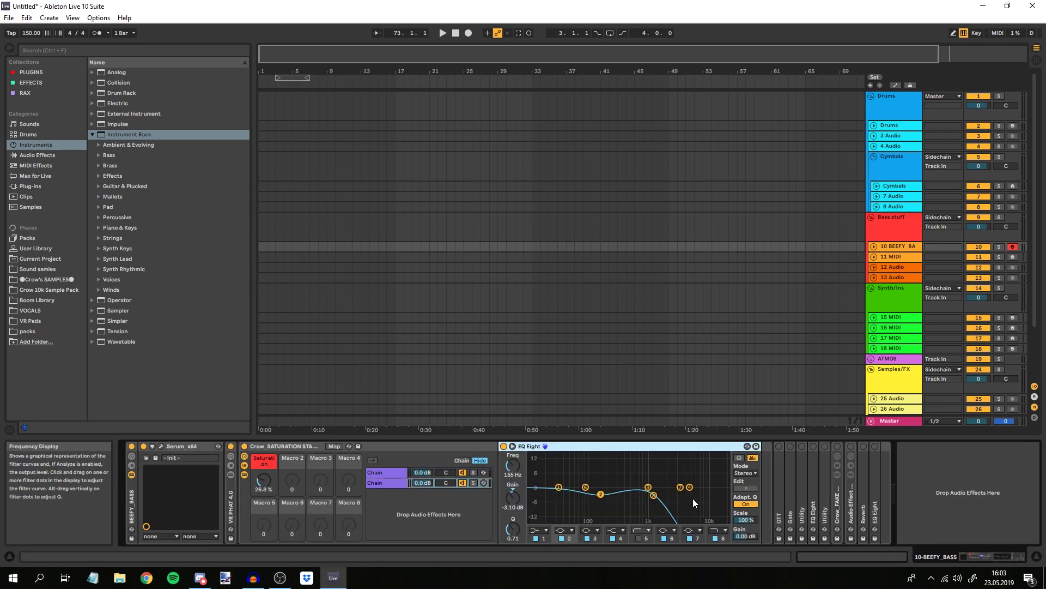
{"action": "left_click", "coordinate": [400, 473]}
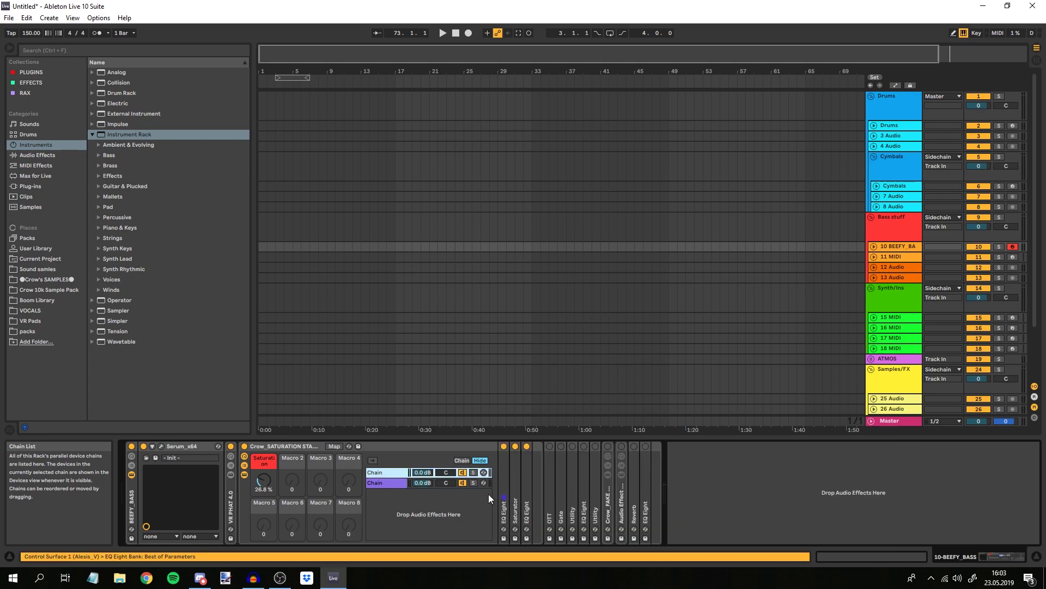
{"action": "left_click", "coordinate": [400, 483]}
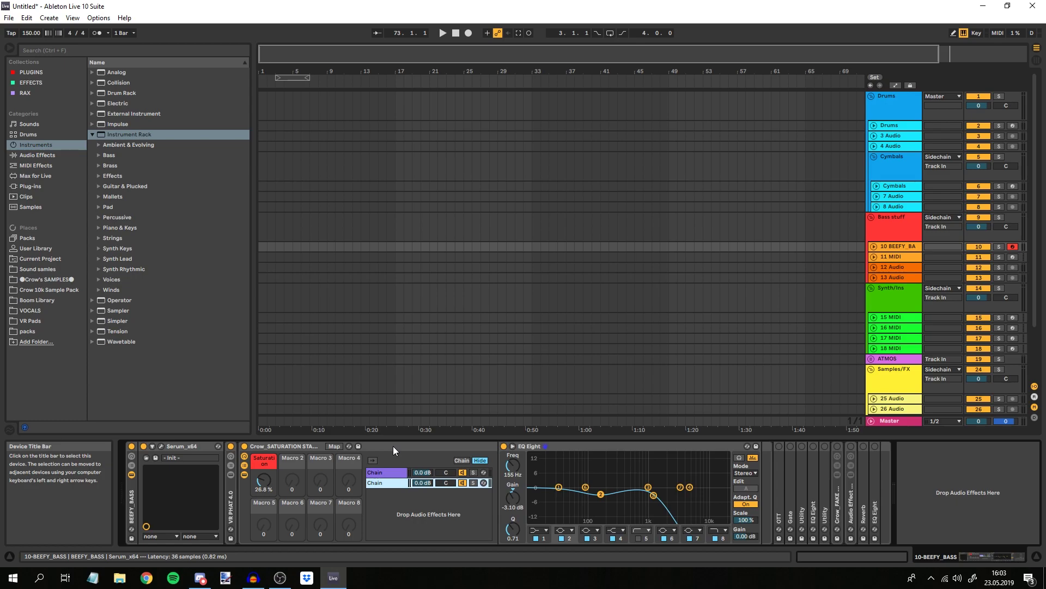
Step: Hide the saturation rack's chains, fold the rack and switch on OTT, unfolding it briefly to view its settings
{"action": "left_click", "coordinate": [244, 465]}
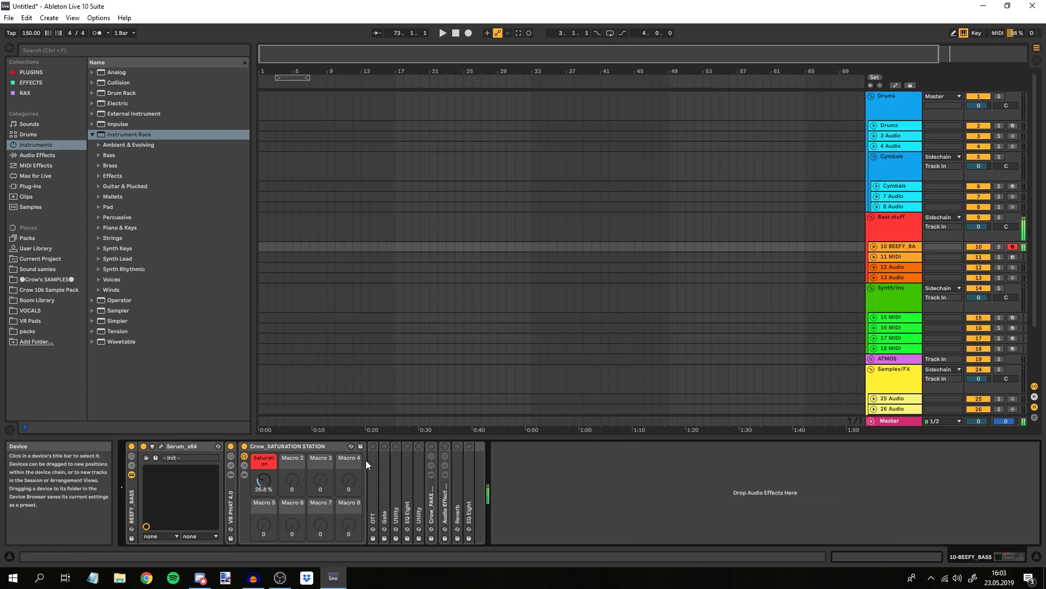
{"action": "double_click", "coordinate": [299, 445]}
{"action": "double_click", "coordinate": [256, 484]}
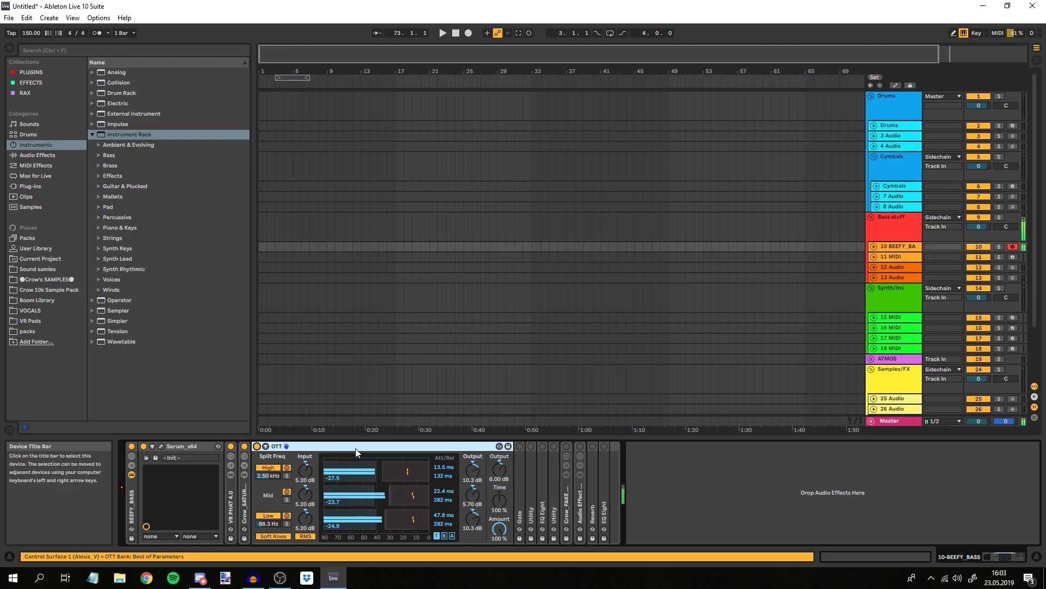
{"action": "double_click", "coordinate": [306, 446]}
Step: Switch on the Gate and the Utility that follows it, and leave both devices unfolded
{"action": "double_click", "coordinate": [272, 494]}
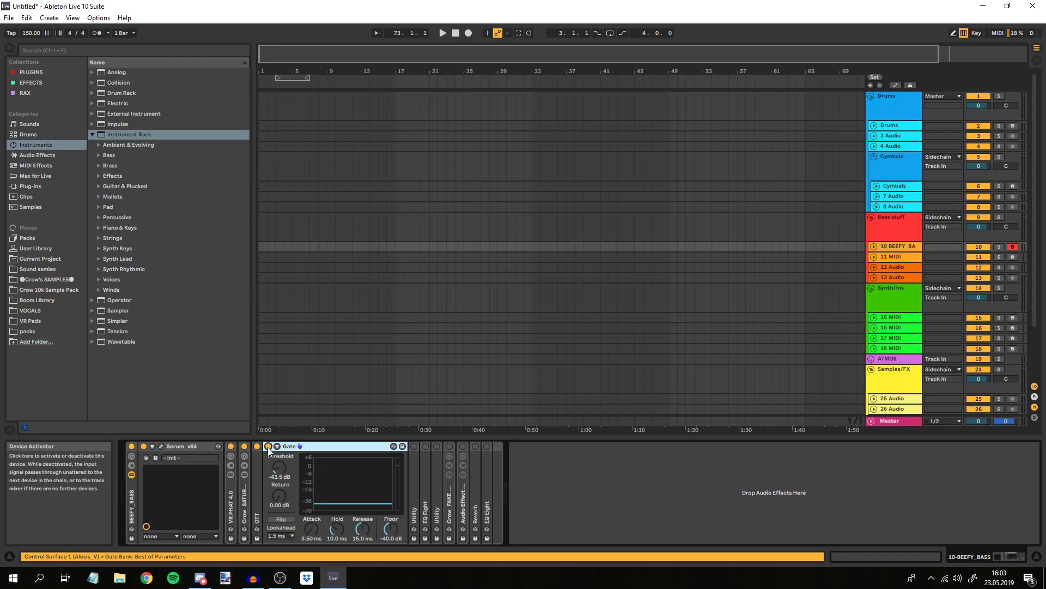
{"action": "double_click", "coordinate": [318, 446]}
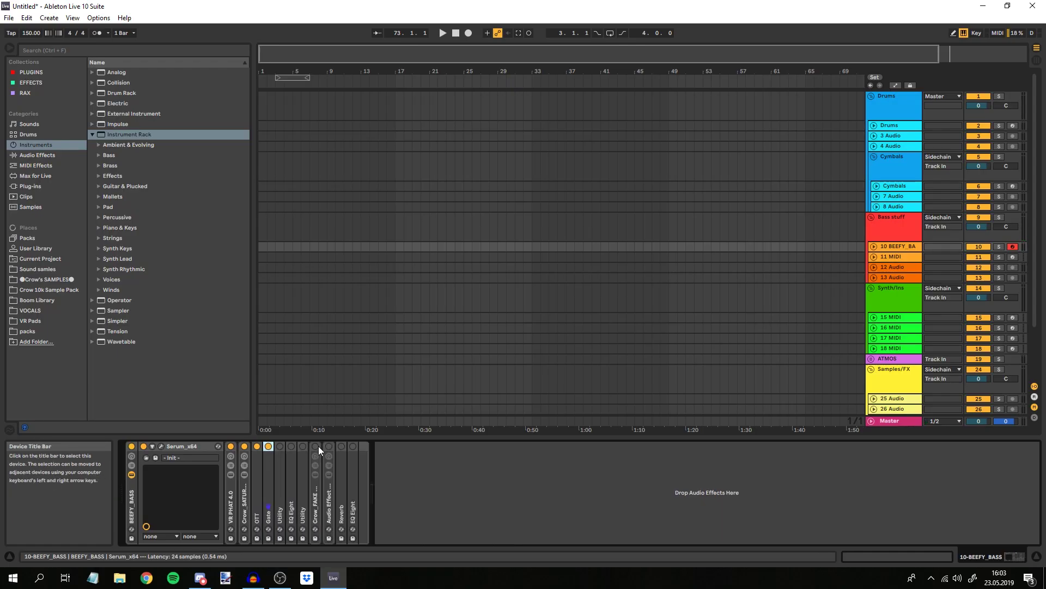
{"action": "double_click", "coordinate": [276, 467]}
{"action": "double_click", "coordinate": [267, 453]}
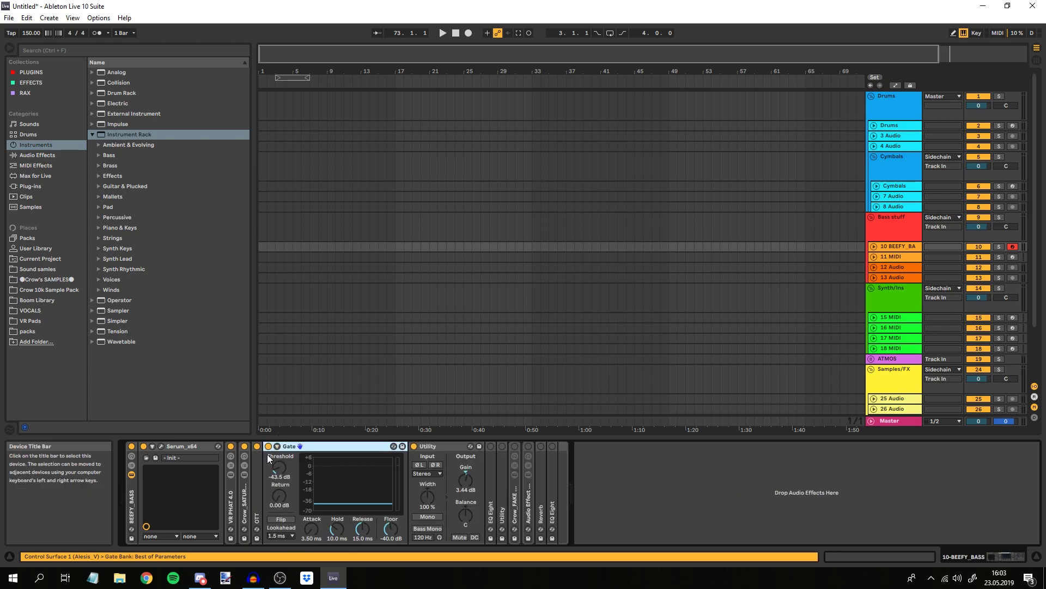
Step: Fold the Gate and the first Utility, unfold the EQ Eight that follows them and switch it on
{"action": "double_click", "coordinate": [306, 447]}
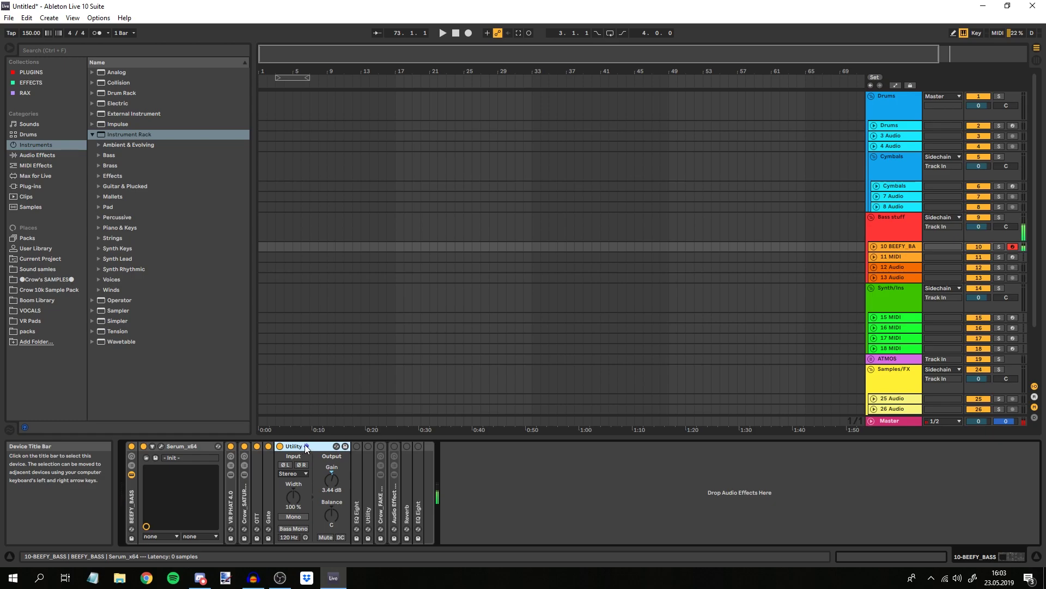
{"action": "double_click", "coordinate": [305, 446]}
{"action": "double_click", "coordinate": [292, 479]}
{"action": "left_click", "coordinate": [291, 446]}
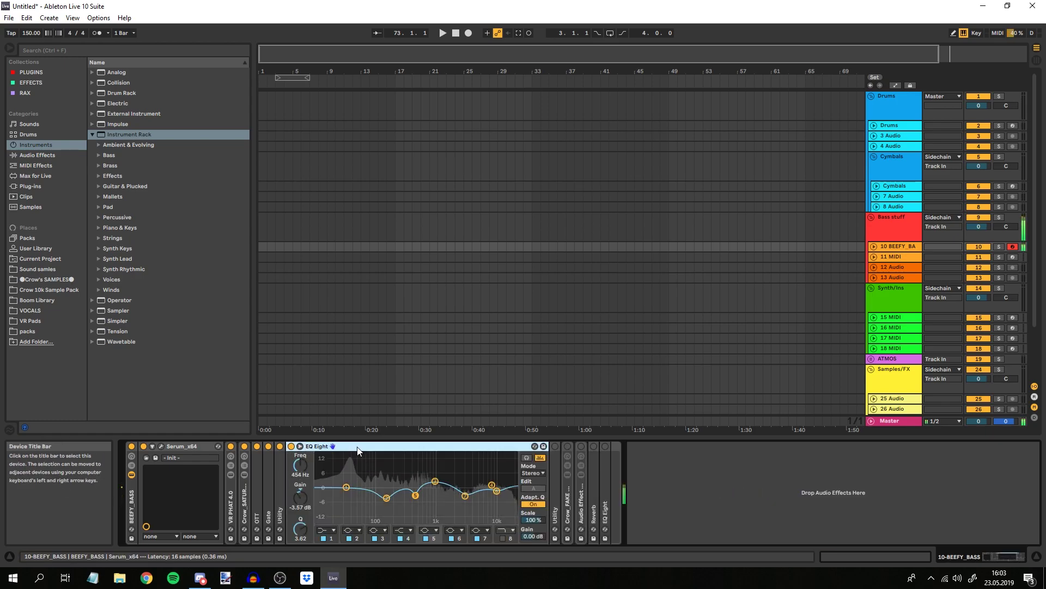
Step: Bypass and re-enable the unfolded EQ Eight to compare the sound, leave it on and fold it
{"action": "left_click", "coordinate": [291, 446]}
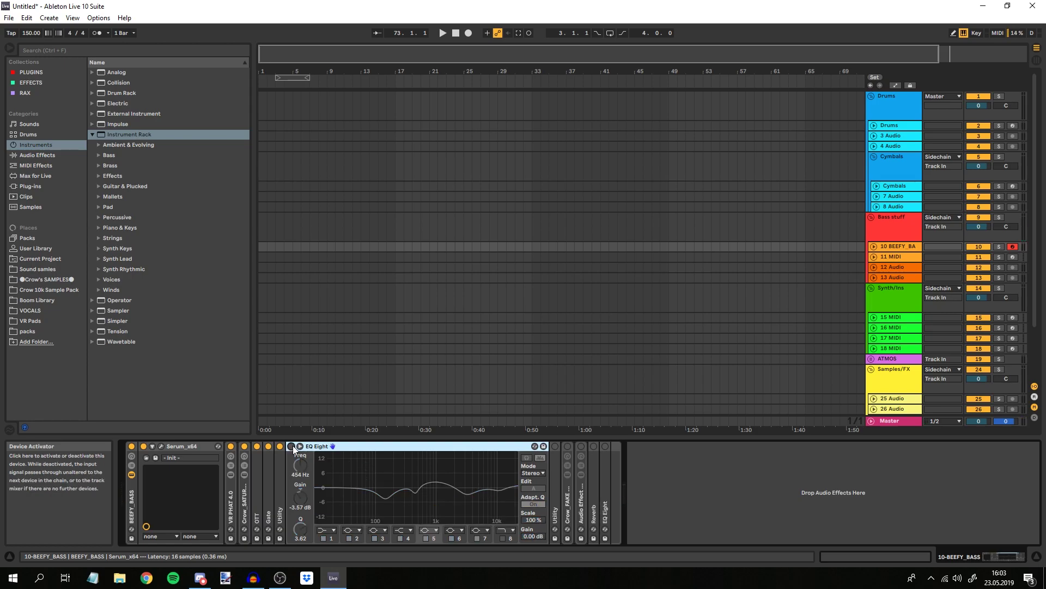
{"action": "left_click", "coordinate": [292, 448]}
{"action": "left_click", "coordinate": [292, 448]}
{"action": "left_click", "coordinate": [292, 447]}
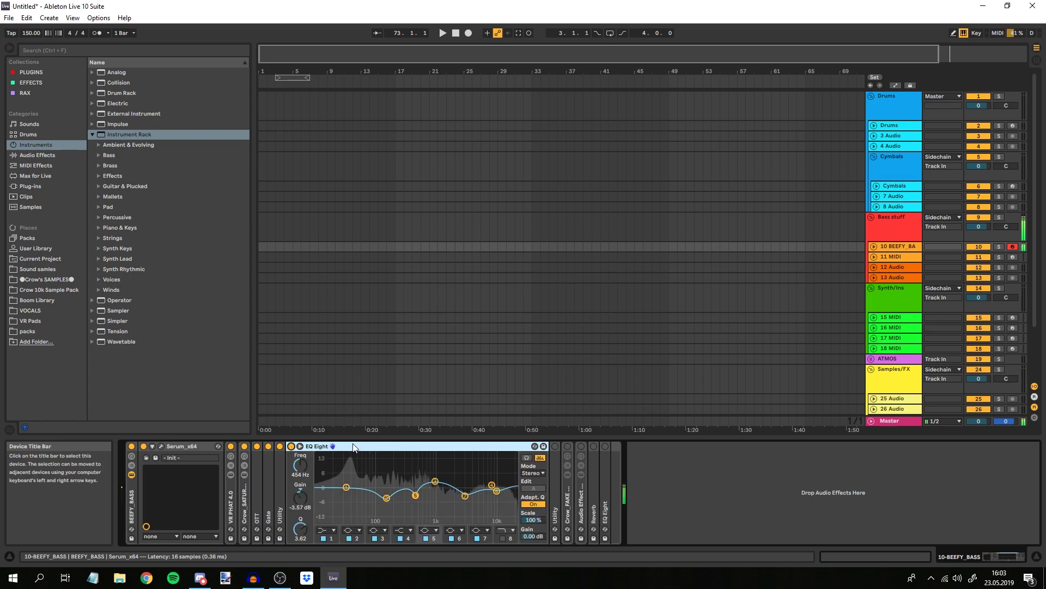
{"action": "mouse_move", "coordinate": [435, 482]}
{"action": "left_mouse_down"}
{"action": "mouse_move", "coordinate": [438, 460]}
{"action": "mouse_move", "coordinate": [435, 482]}
{"action": "left_mouse_up"}
{"action": "double_click", "coordinate": [313, 447]}
Step: Unfold the second Utility to show its settings, switch it on and fold it again
{"action": "left_click", "coordinate": [305, 472]}
{"action": "double_click", "coordinate": [304, 471]}
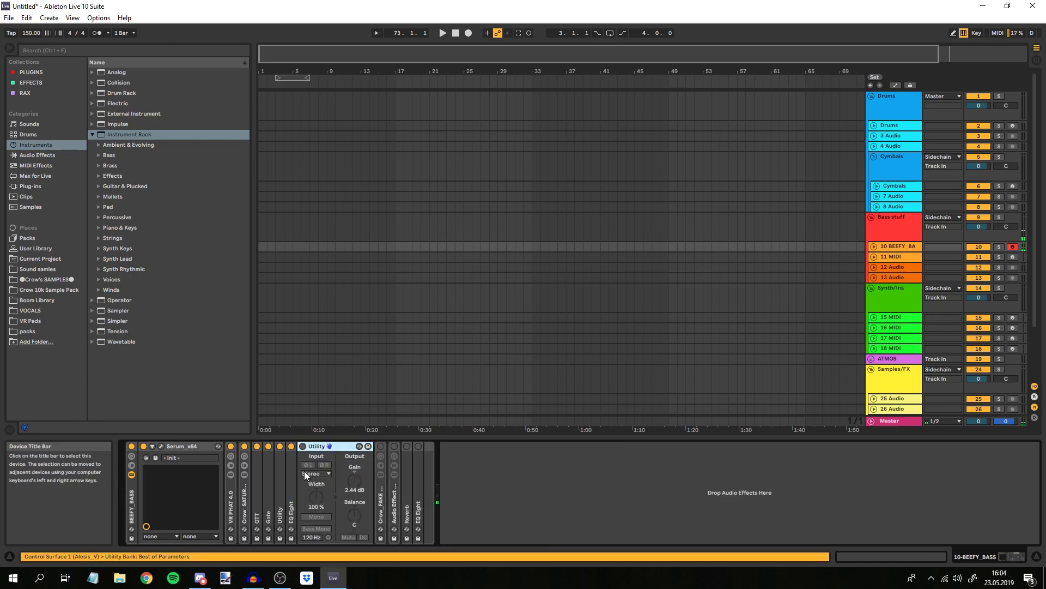
{"action": "double_click", "coordinate": [330, 447]}
Step: Unfold and switch on the Crow_FAKE REVERB rack, and raise its Reverb macro to about -12.9 dB
{"action": "double_click", "coordinate": [316, 504]}
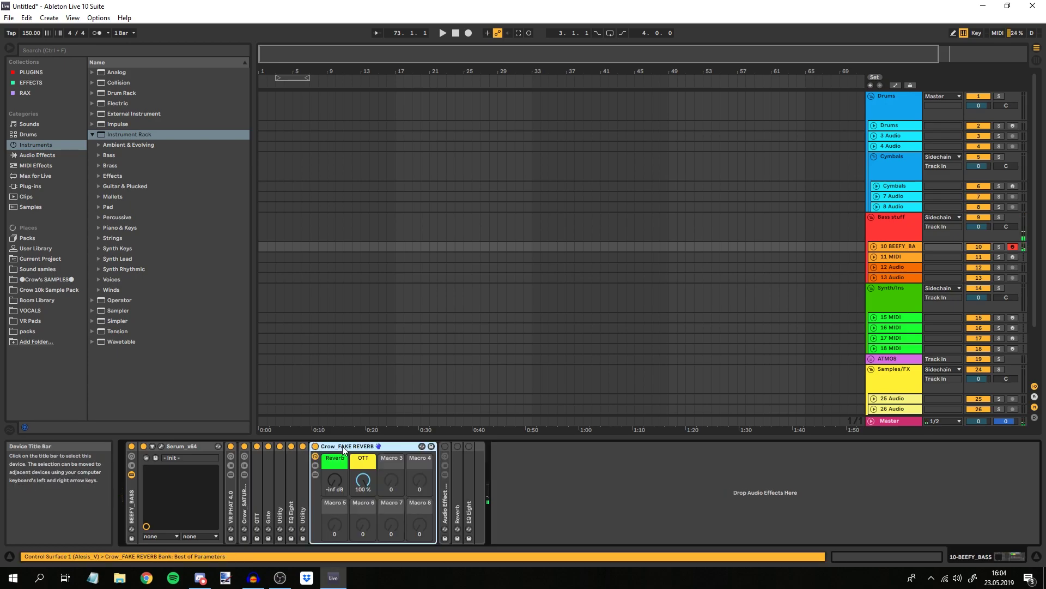
{"action": "left_click", "coordinate": [335, 480]}
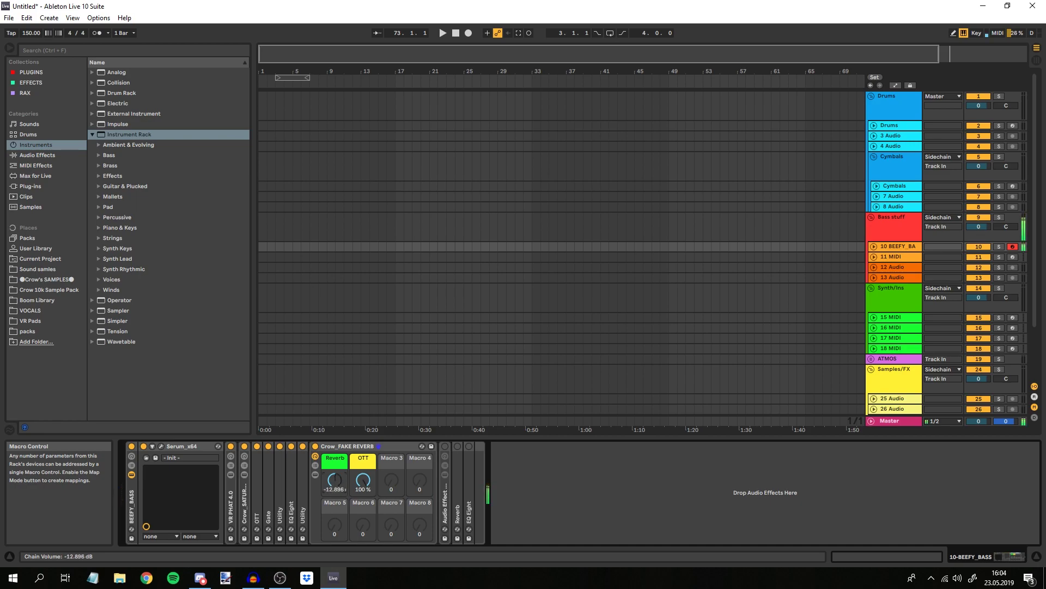
Step: Remove the Crow_FAKE REVERB rack and the Audio Effect Rack containing the Ping Pong Delay from the chain
{"action": "left_click", "coordinate": [345, 447]}
{"action": "double_click", "coordinate": [345, 446]}
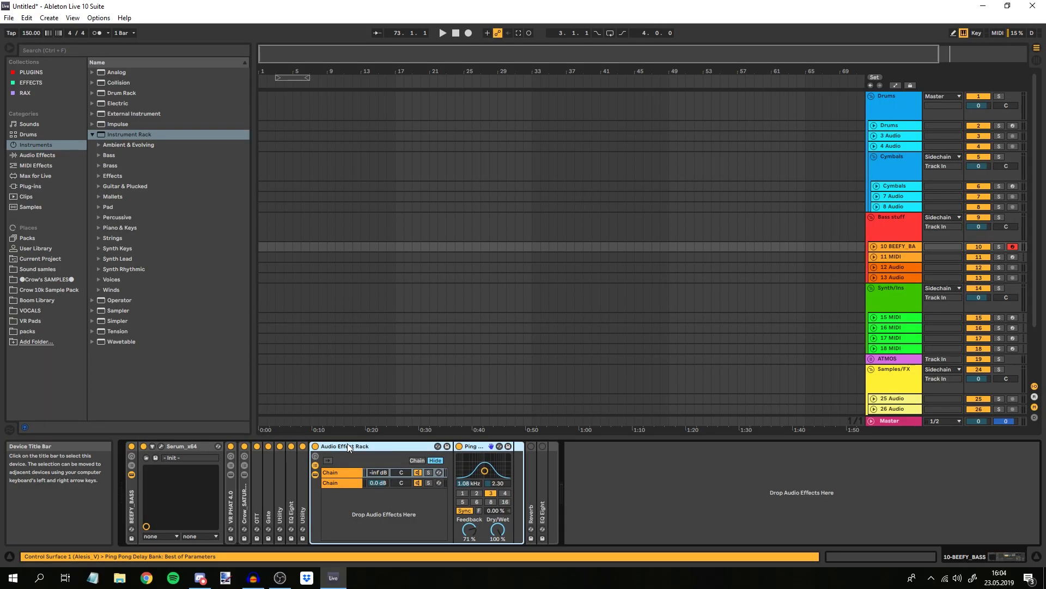
{"action": "double_click", "coordinate": [348, 443]}
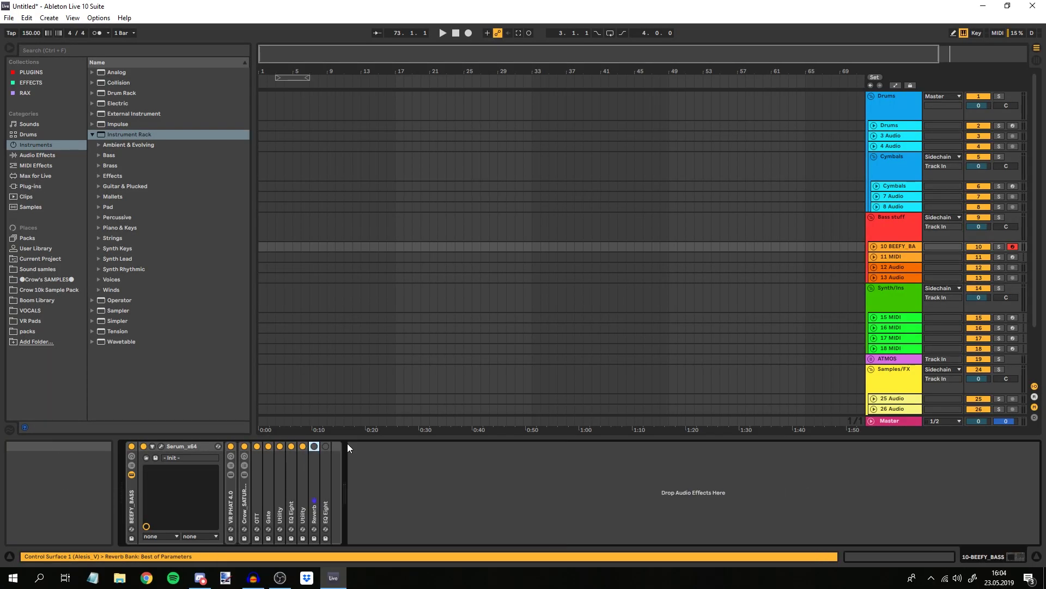
Step: Unfold the last EQ Eight and the Reverb, audition the Reverb with Dry/Wet at 100 %, and delete the Reverb
{"action": "double_click", "coordinate": [326, 475]}
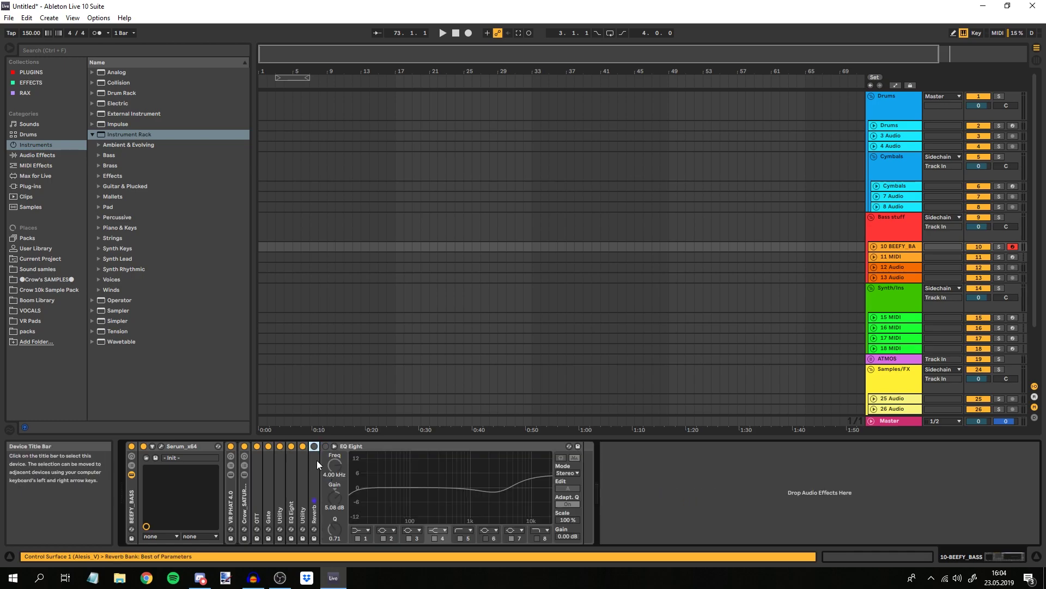
{"action": "double_click", "coordinate": [316, 460]}
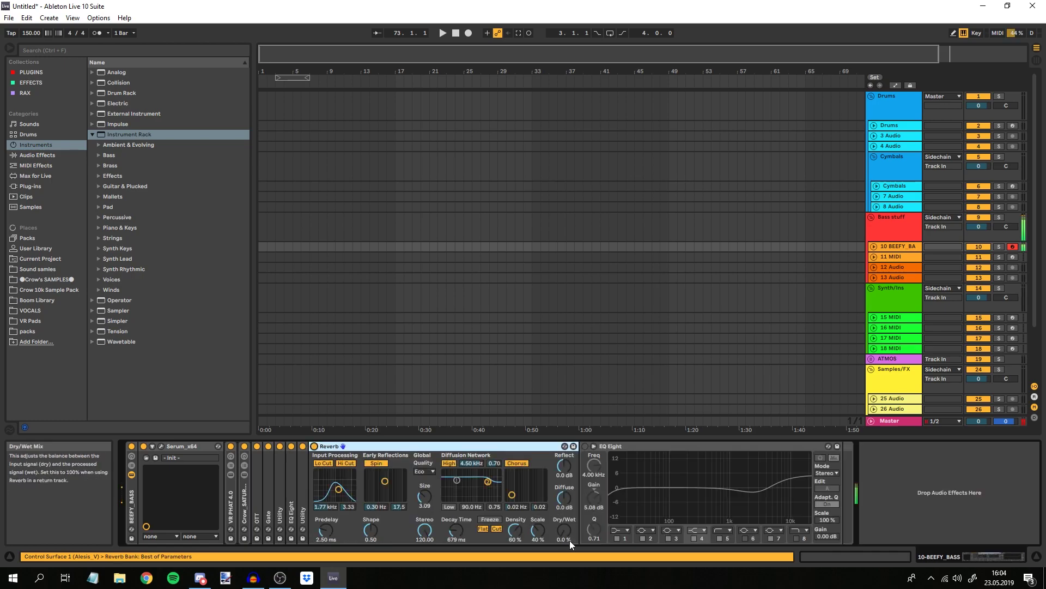
{"action": "left_click_drag", "start_coordinate": [564, 529], "coordinate": [565, 485]}
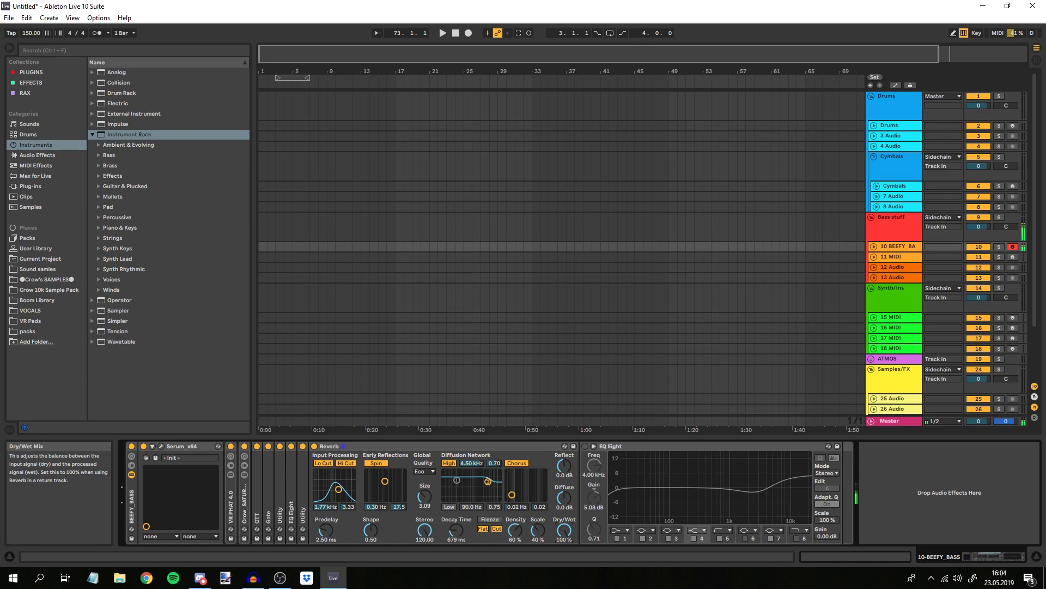
{"action": "left_click_drag", "start_coordinate": [564, 530], "coordinate": [565, 541]}
{"action": "key", "text": "Delete"}
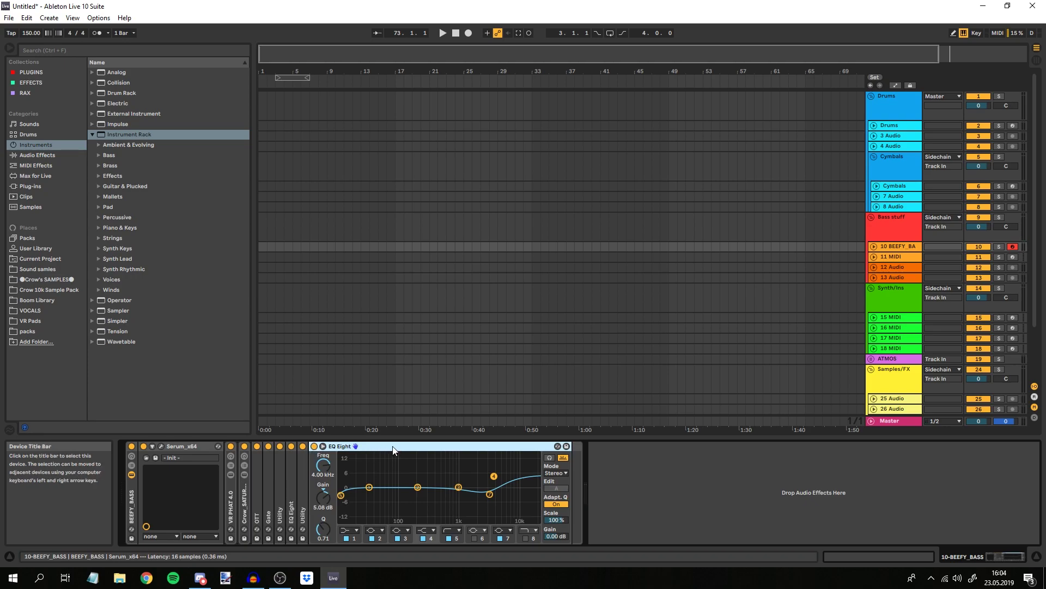
Step: Switch on the last EQ Eight and move its band 4 to 4.84 kHz with a gain of 3.35 dB
{"action": "left_click_drag", "start_coordinate": [493, 476], "coordinate": [498, 480]}
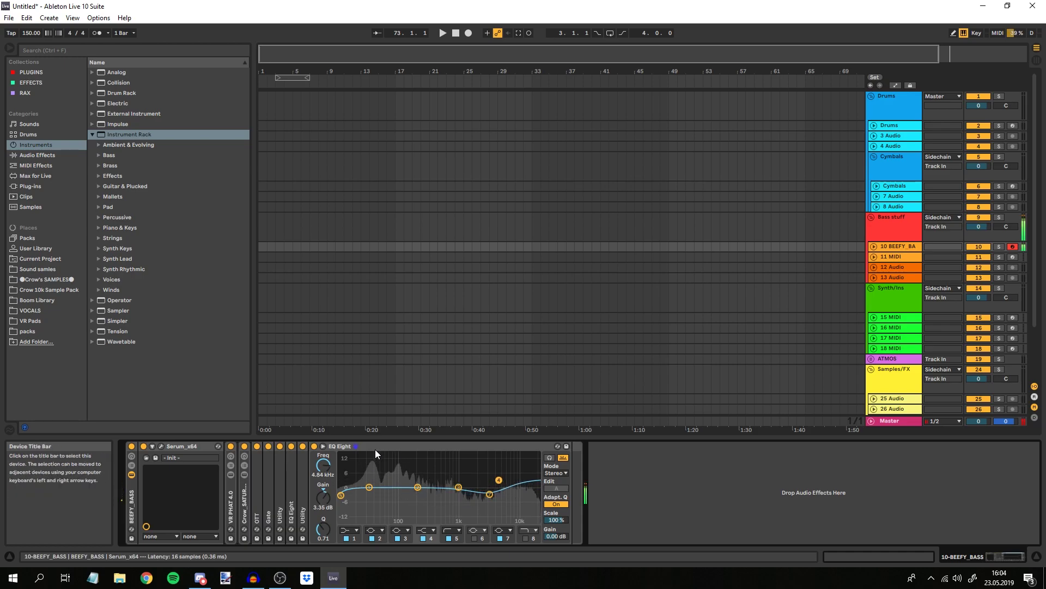
{"action": "key", "text": "Delete"}
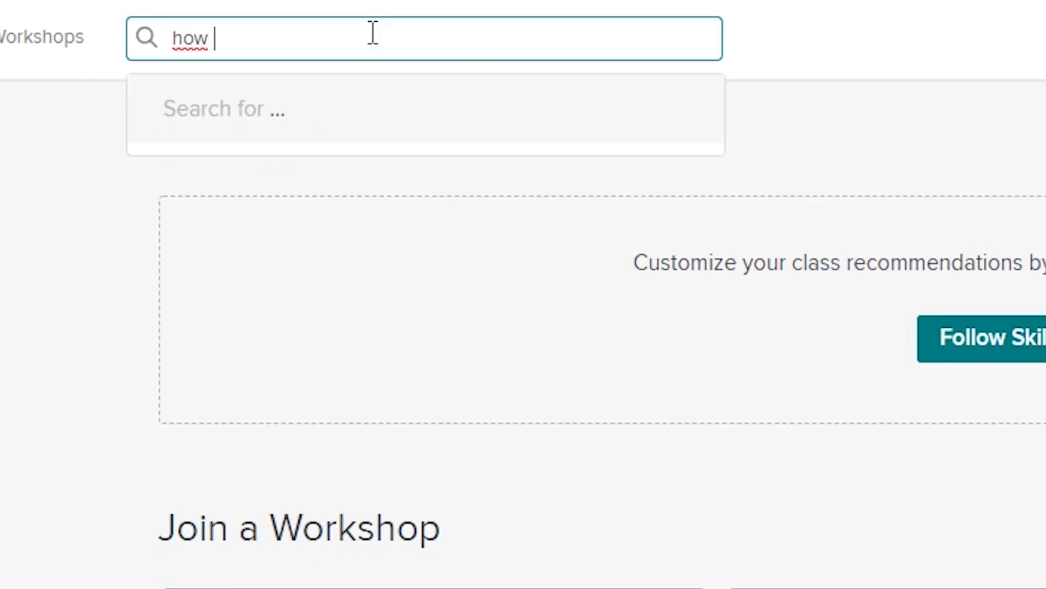
Step: Switch to the Skillshare website and search its classes for "how do play the piano xD"
{"action": "type", "text": "do play the piano xD"}
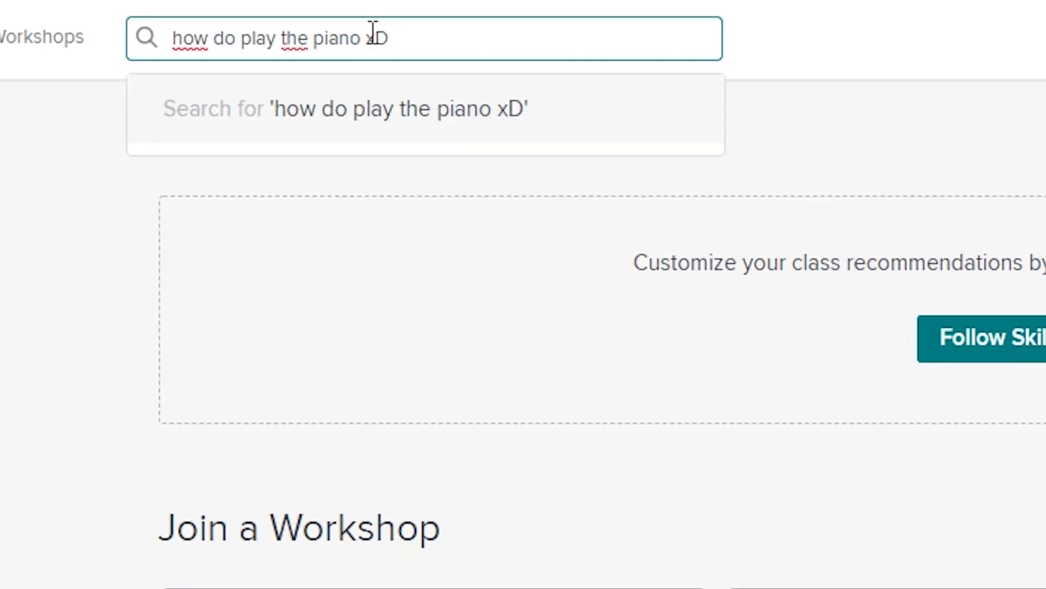
{"action": "key", "text": "Return"}
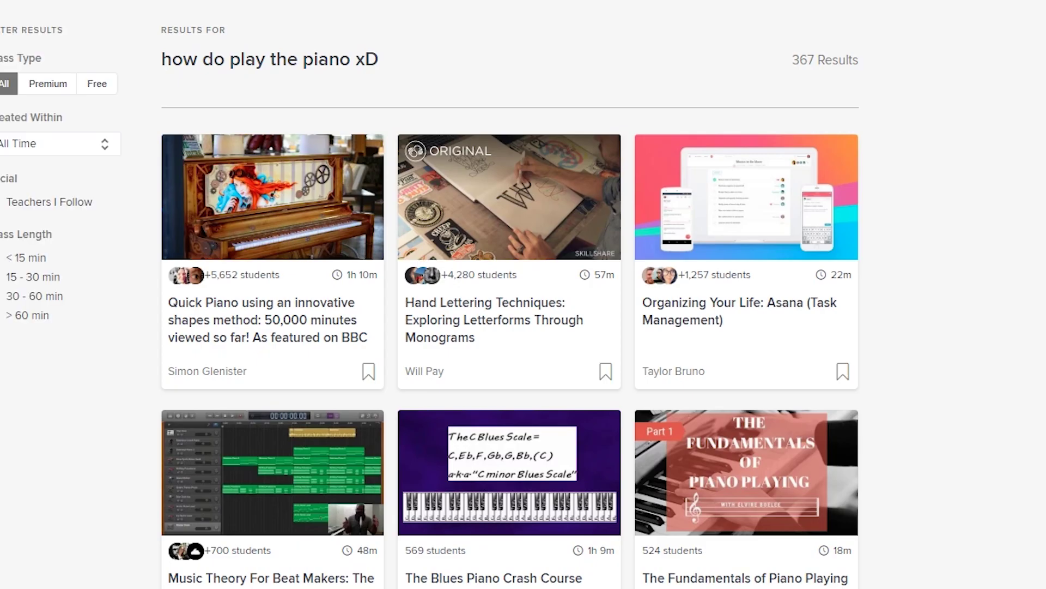